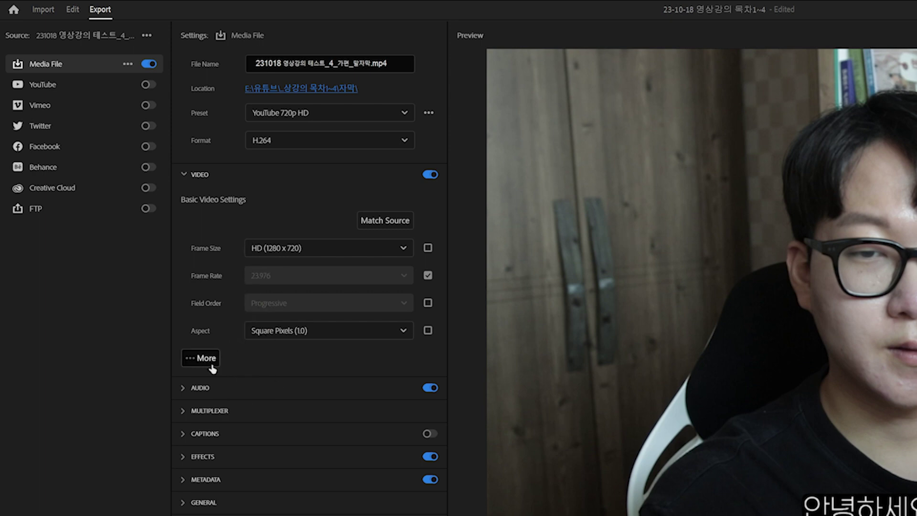
# Step: Show the additional video export settings and set the target bitrate to 1 Mbps
pyautogui.click(206, 361)
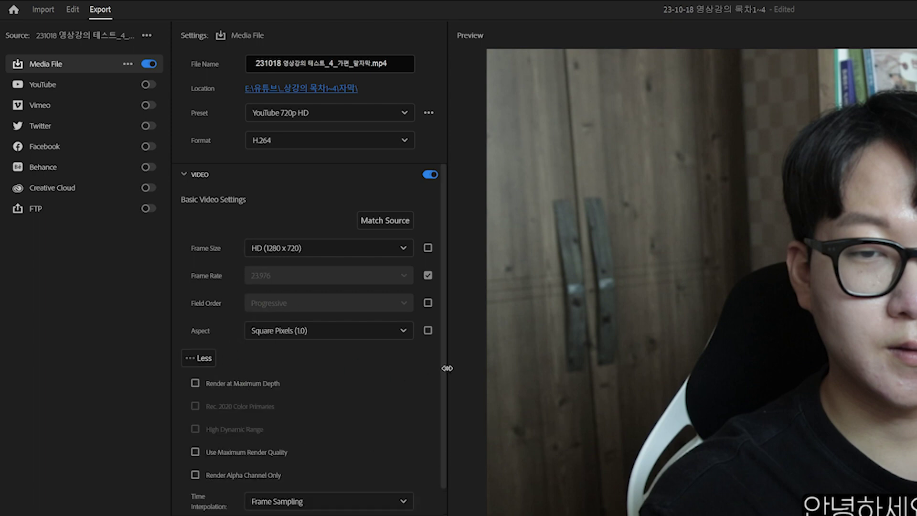
pyautogui.scroll(-4, 434, 364)
pyautogui.scroll(-7, 435, 364)
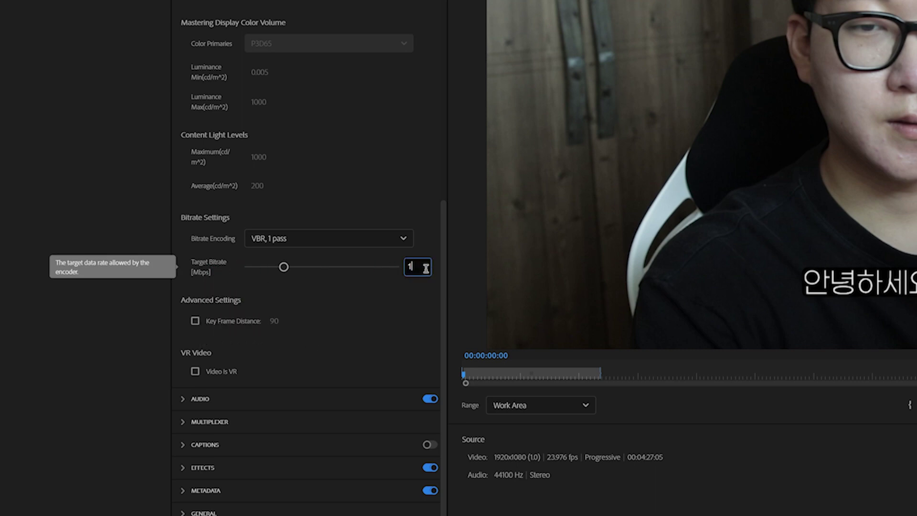
pyautogui.press('Return')
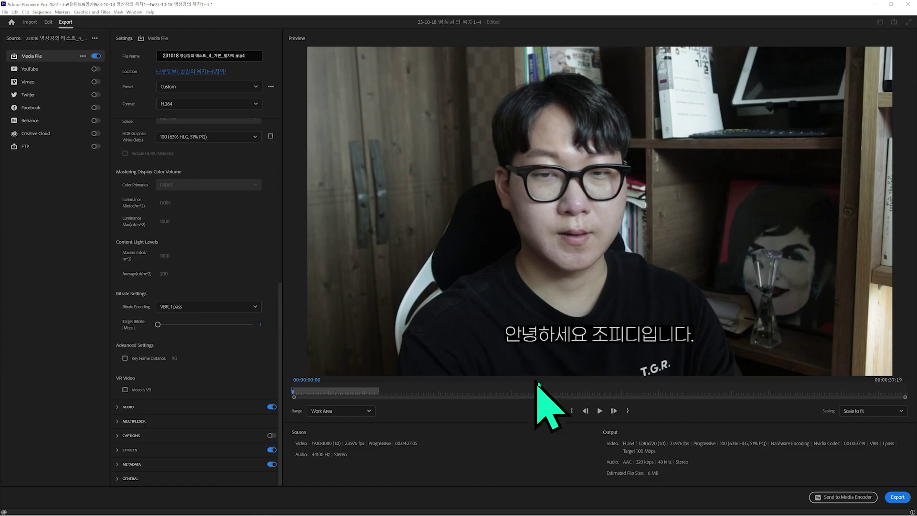
# Step: Set the output to the 마스터 folder with file name 231018 영상강의 테스트 애프터이펙트용1, and export the video
pyautogui.click(215, 71)
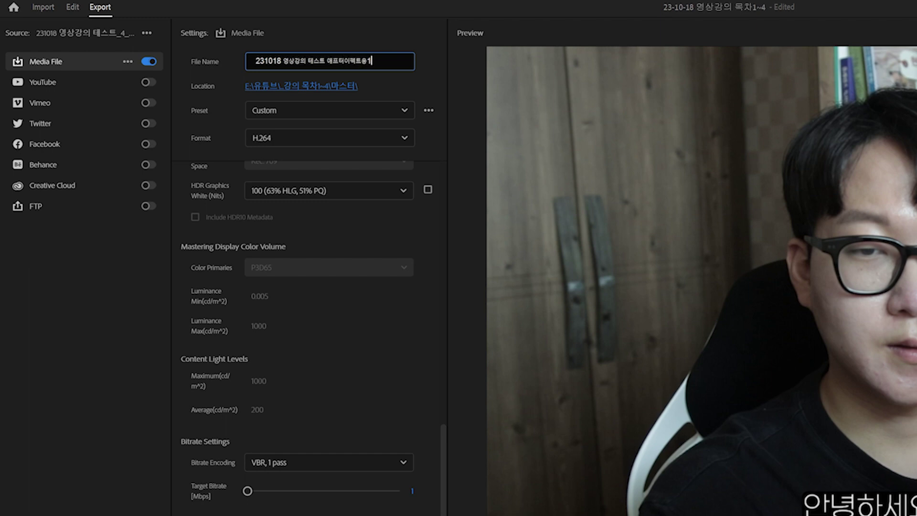
pyautogui.press('Return')
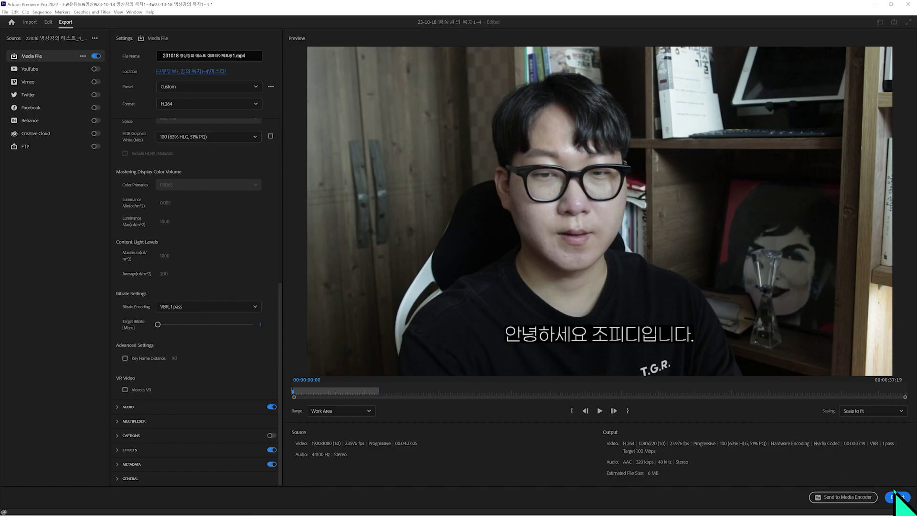
pyautogui.click(896, 497)
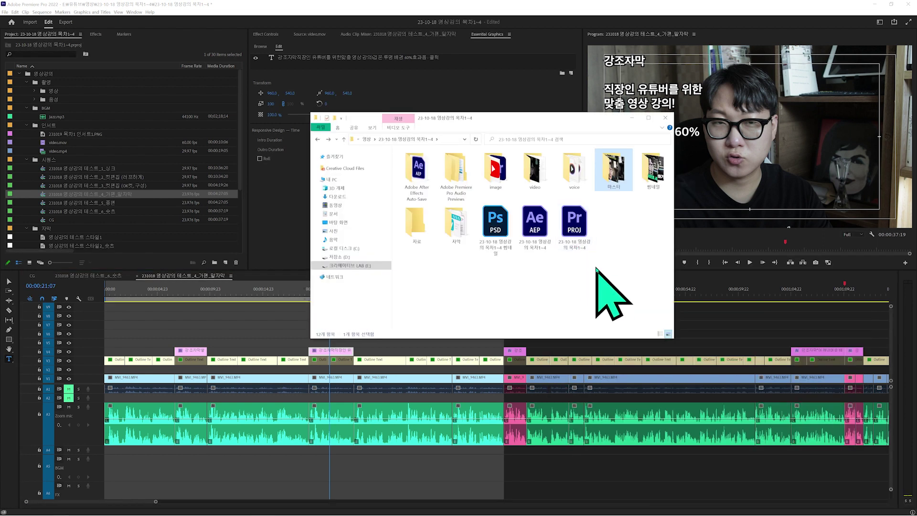
# Step: Open the After Effects project file 23-10-18 영상강의 목차1~4 from the project folder, switching to After Effects
pyautogui.click(544, 241)
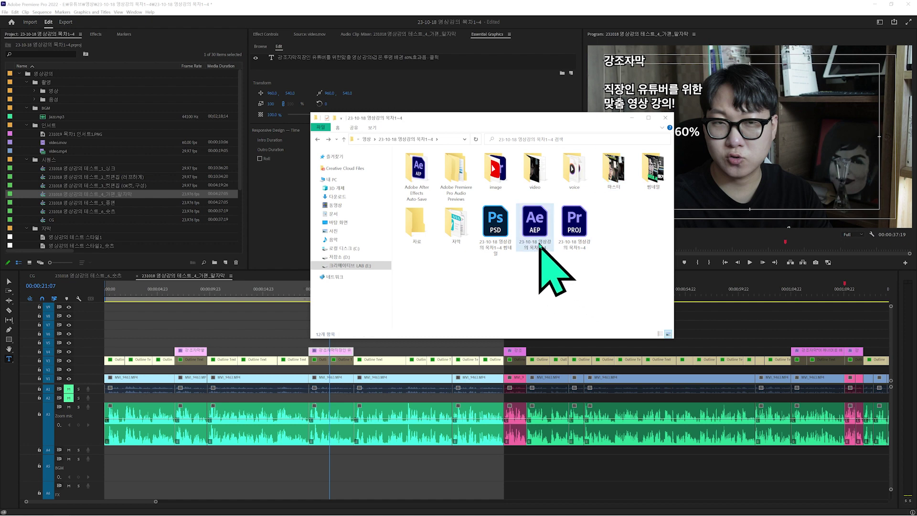
pyautogui.doubleClick(540, 244)
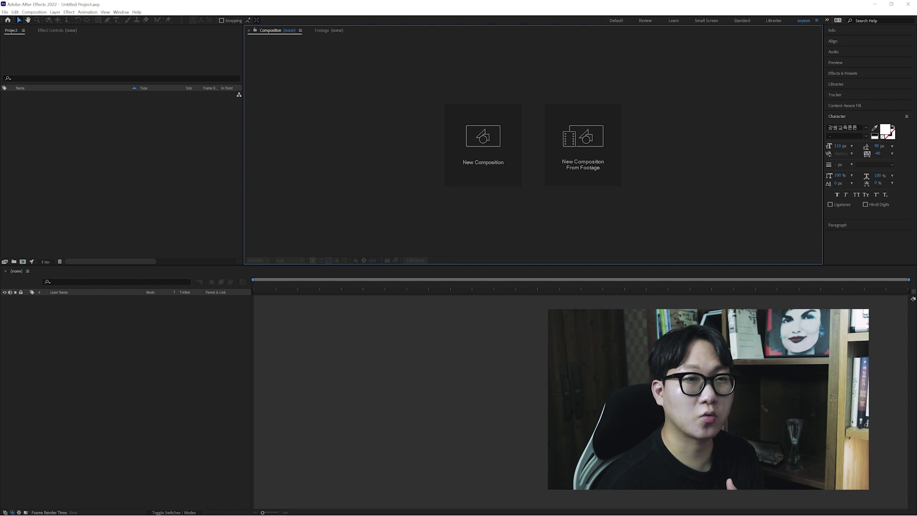
# Step: Start a new composition and name it 23-10-18 영상강의 목차8 강의용
pyautogui.click(201, 182)
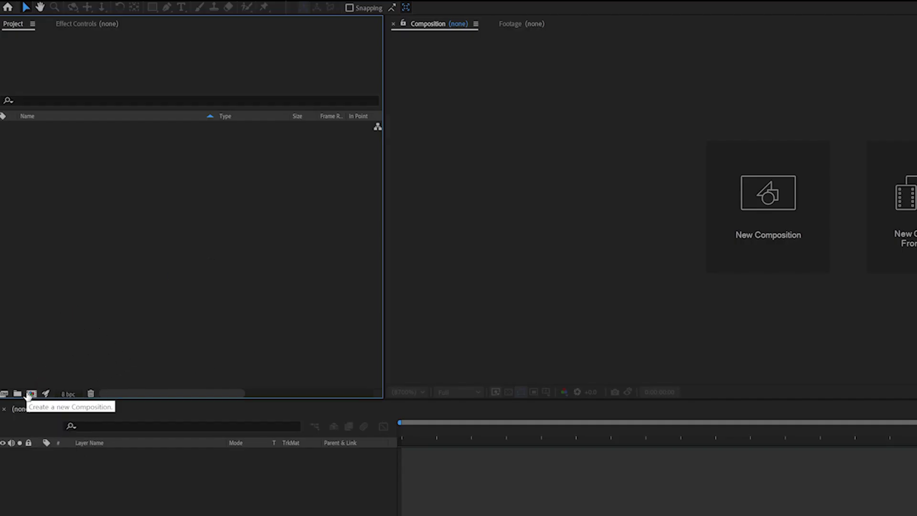
pyautogui.click(30, 394)
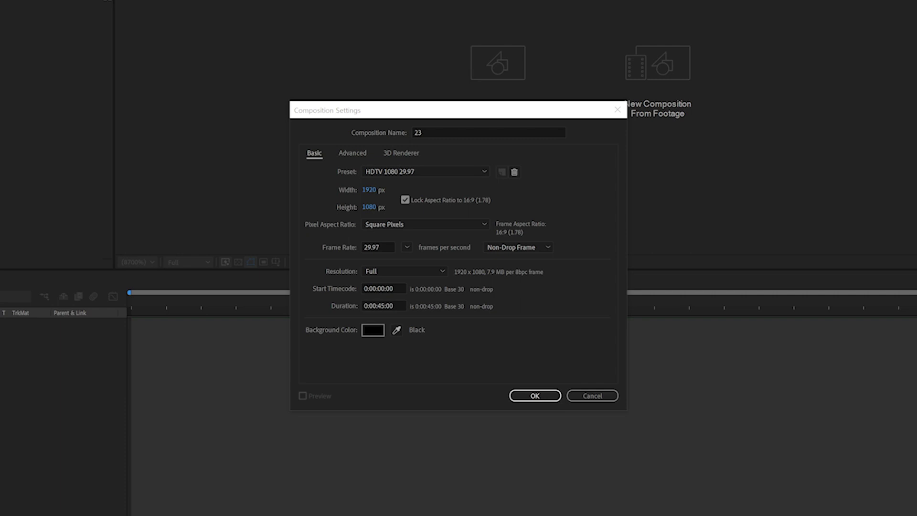
pyautogui.doubleClick(455, 134)
pyautogui.write('23-10-18 영상강의 목자B')
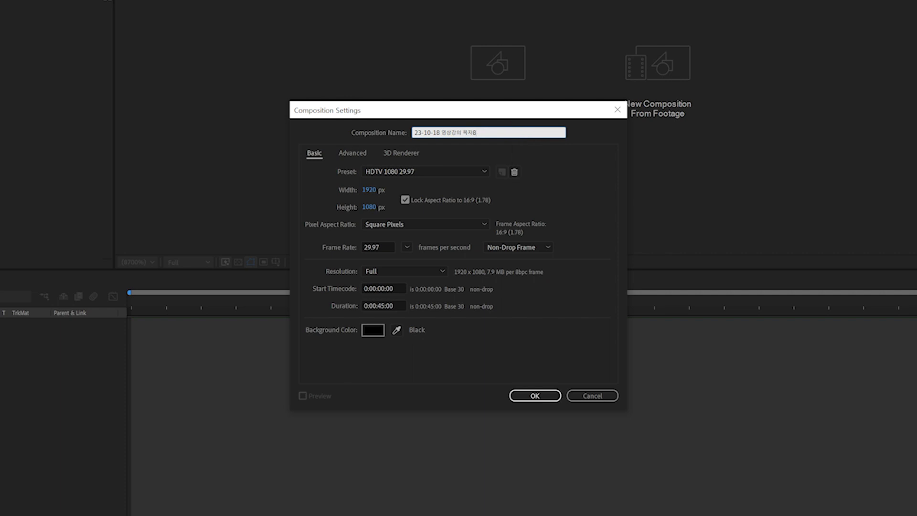
pyautogui.write(' 강의용')
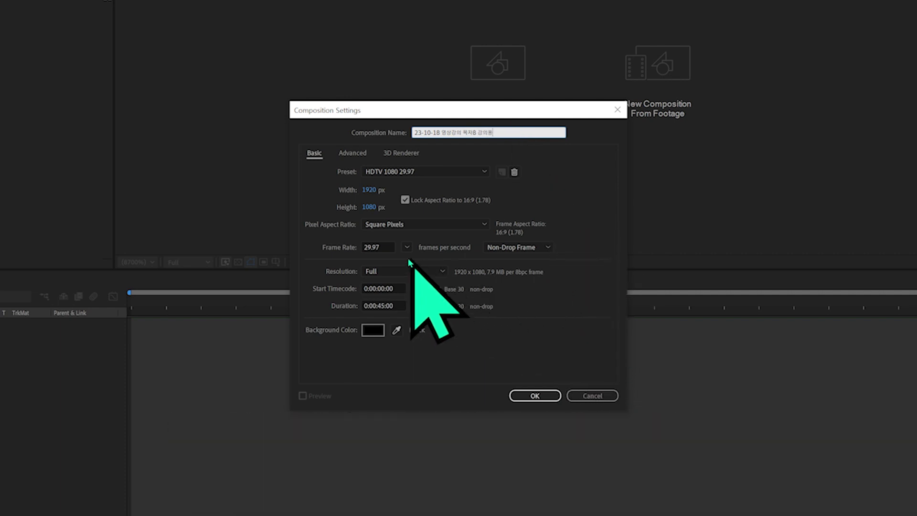
# Step: Set the composition's duration to 0:01:00:00 and create it
pyautogui.click(402, 292)
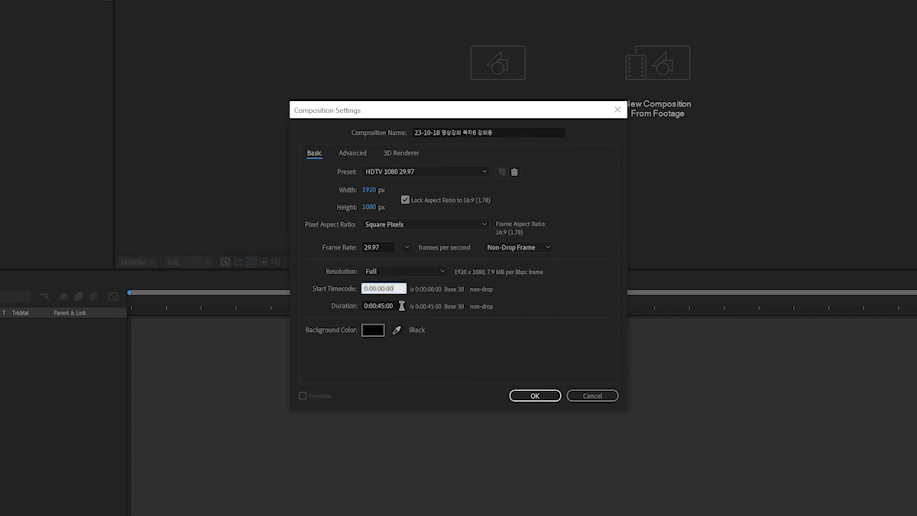
pyautogui.click(399, 306)
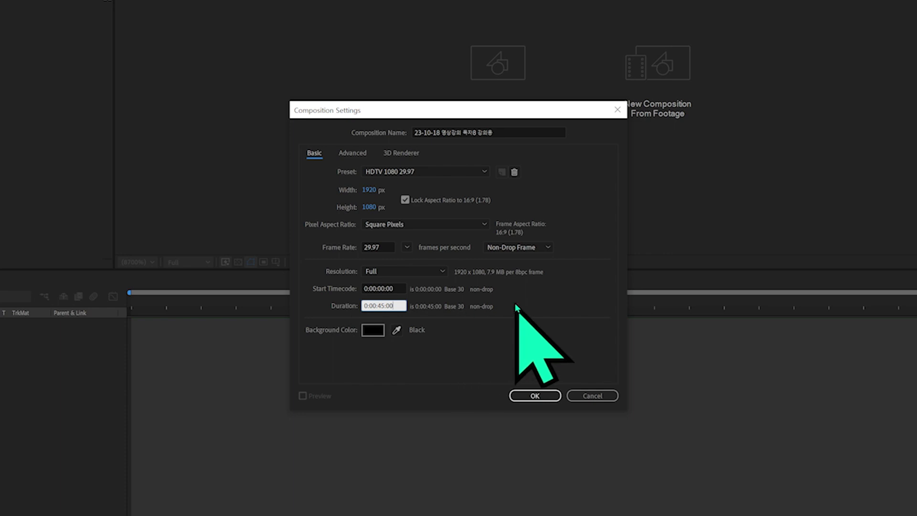
pyautogui.click(375, 306)
pyautogui.press('BackSpace')
pyautogui.write('1:')
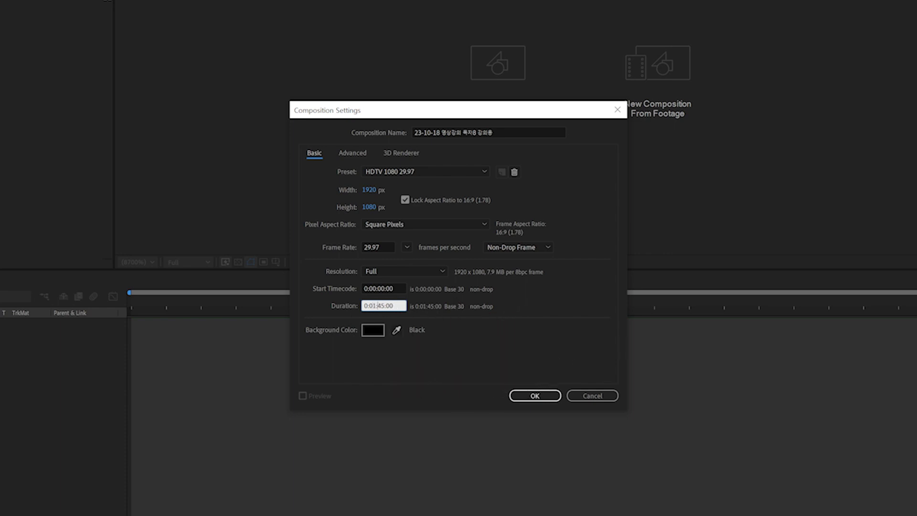
pyautogui.write('00')
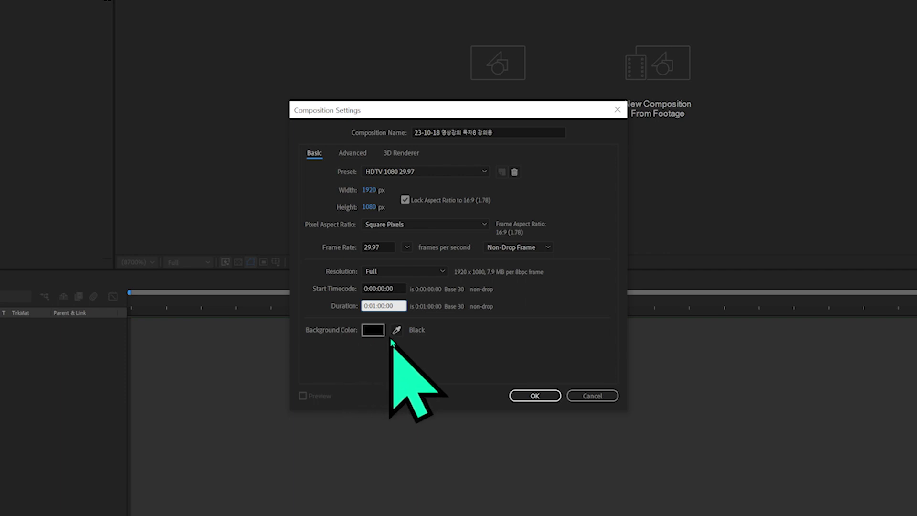
pyautogui.click(535, 395)
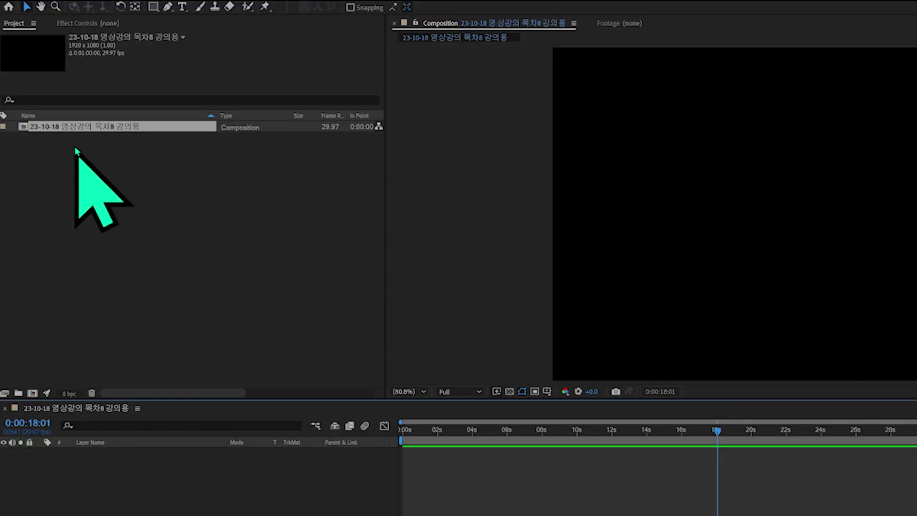
# Step: Check the duration in the new composition's settings and close them without changes
pyautogui.rightClick(51, 94)
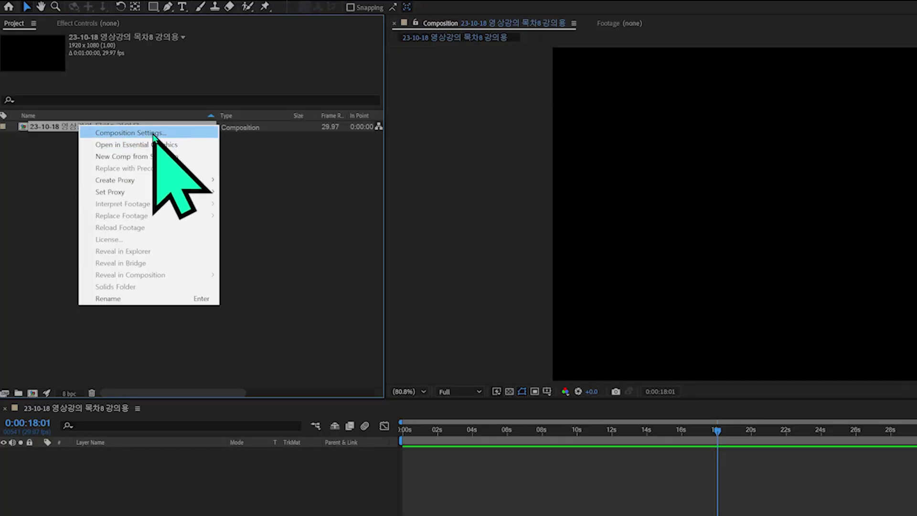
pyautogui.click(155, 133)
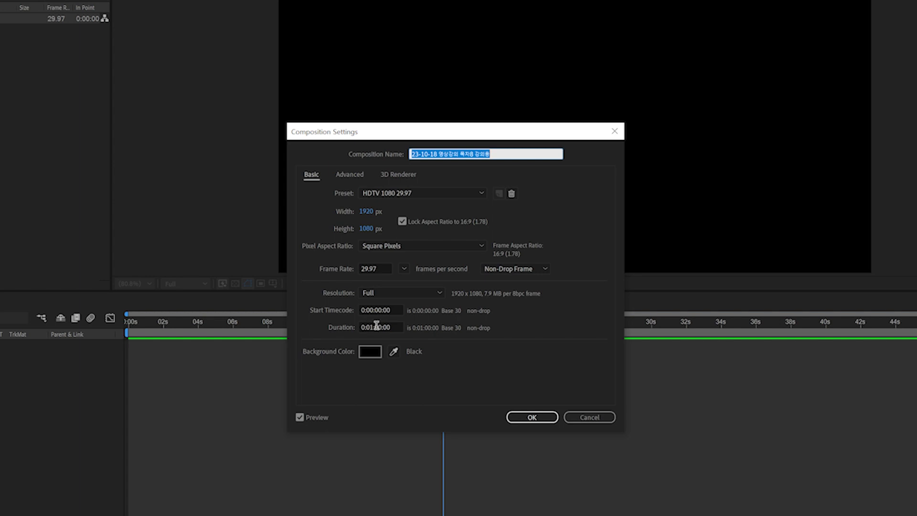
pyautogui.click(377, 325)
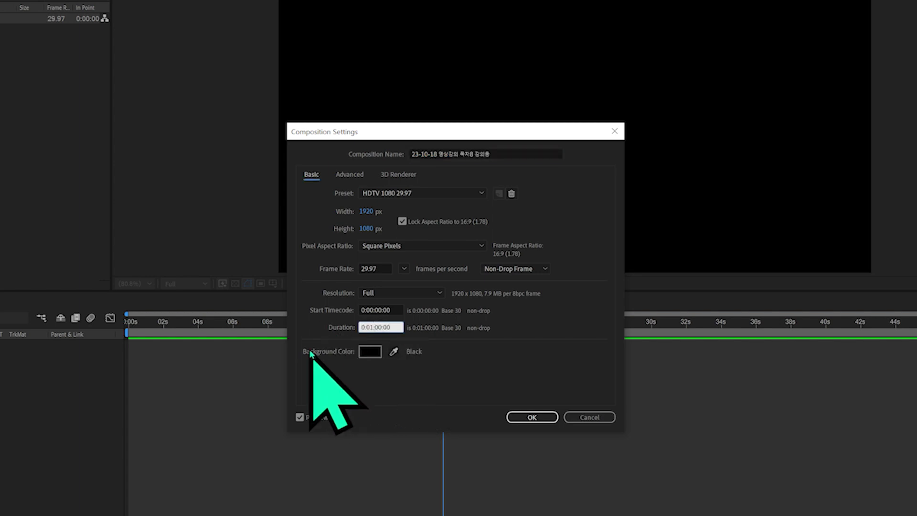
pyautogui.click(588, 417)
# Step: Create a project folder named 컴포지션 and move the composition into it
pyautogui.rightClick(116, 198)
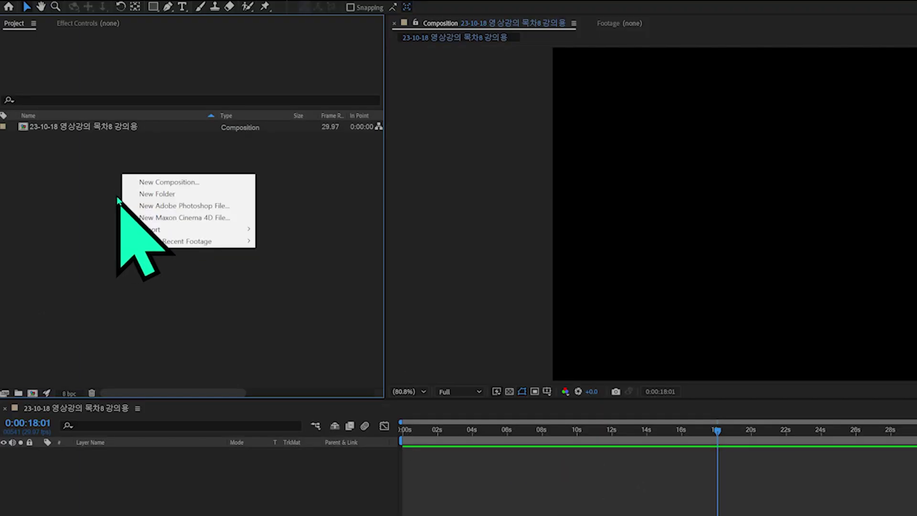
pyautogui.click(128, 196)
pyautogui.write('소')
pyautogui.write('션')
pyautogui.press('Return')
pyautogui.moveTo(71, 126); pyautogui.dragTo(62, 138)
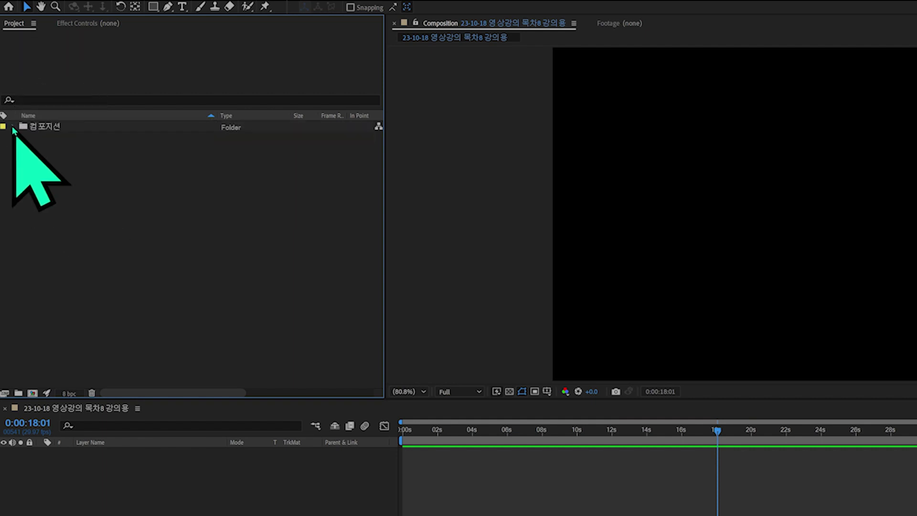
# Step: Add project folders named video and 효과음, and save the project as 23-10-18 영상강의 목차8 강의용
pyautogui.write('deo')
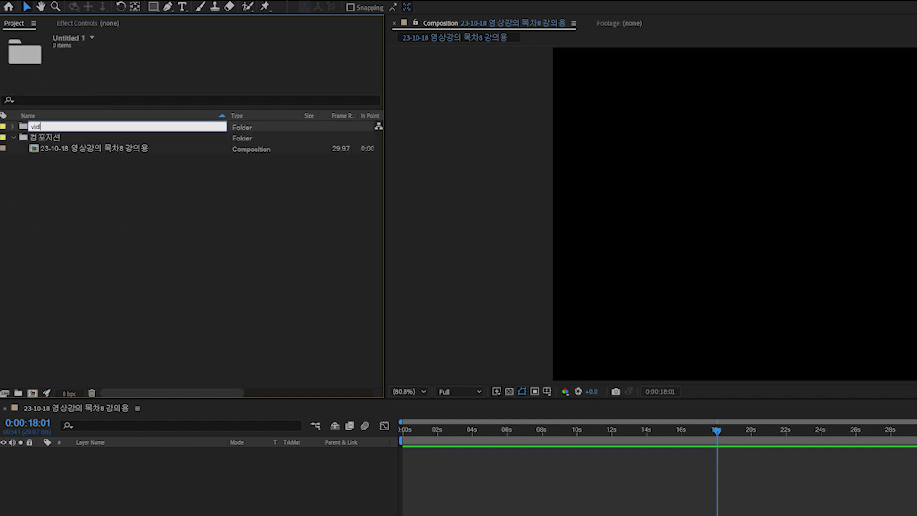
pyautogui.press('Return')
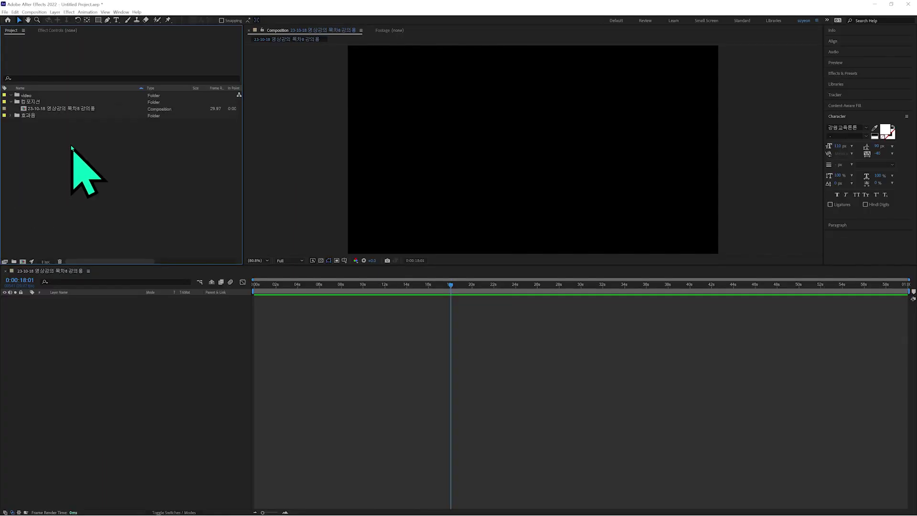
pyautogui.hotkey('ctrl', 's')
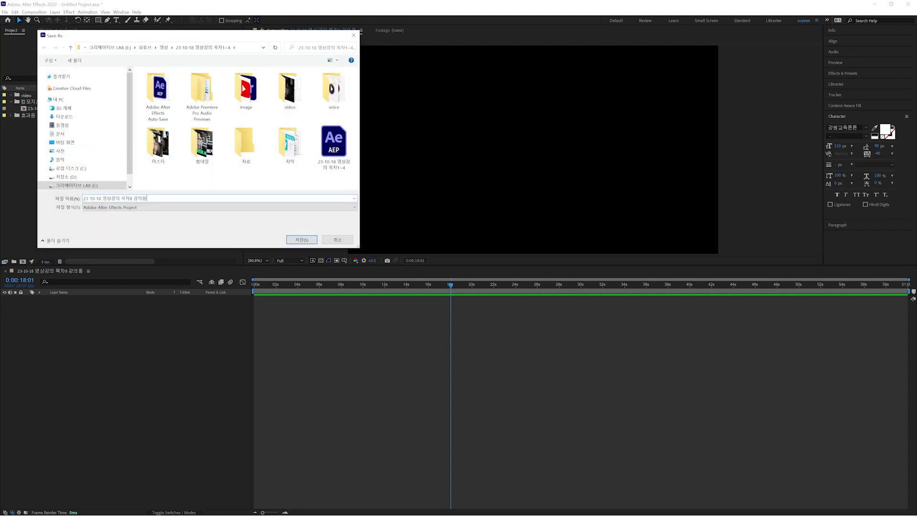
pyautogui.press('Return')
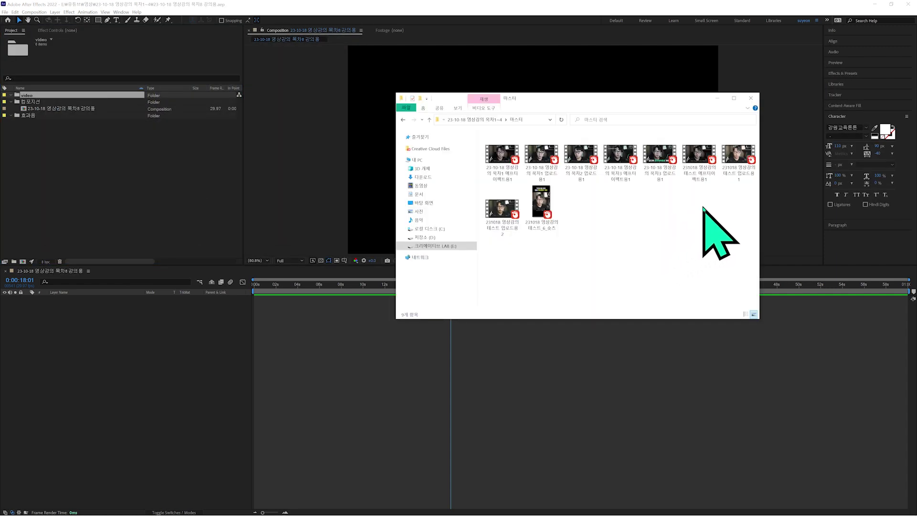
# Step: Import 231018 영상강의 테스트 애프터이펙트용1.mp4 into the video folder and add it to the composition as a layer
pyautogui.moveTo(707, 186); pyautogui.dragTo(75, 97)
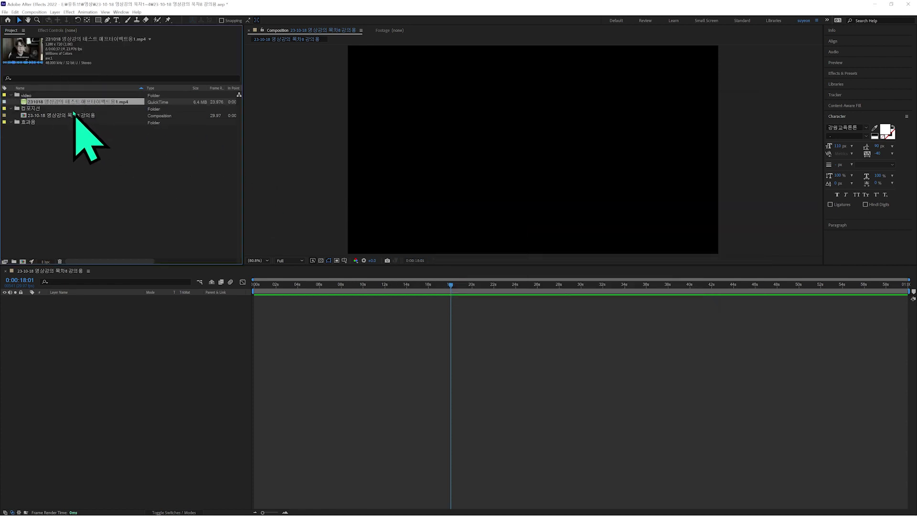
pyautogui.moveTo(59, 101); pyautogui.dragTo(178, 332)
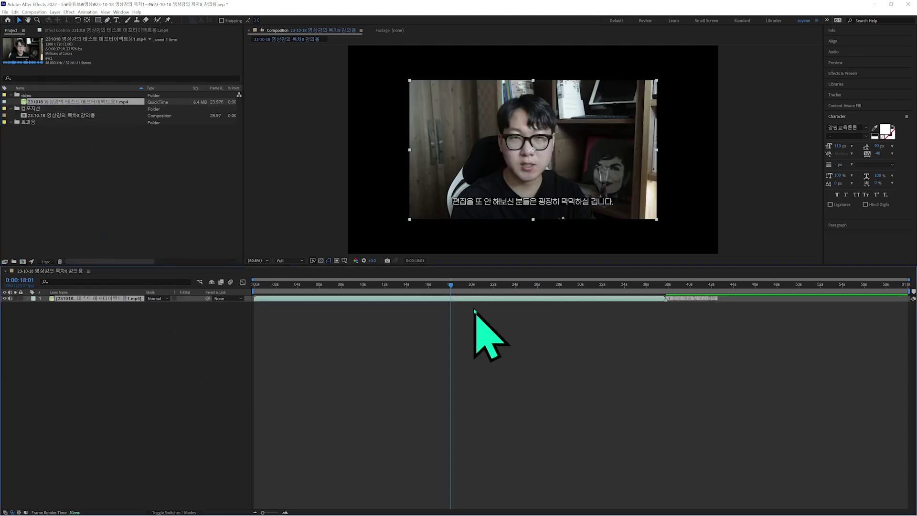
# Step: Return the playhead to 0:00:00:00 and set the video layer's Scale to 150%
pyautogui.moveTo(450, 285); pyautogui.dragTo(255, 286)
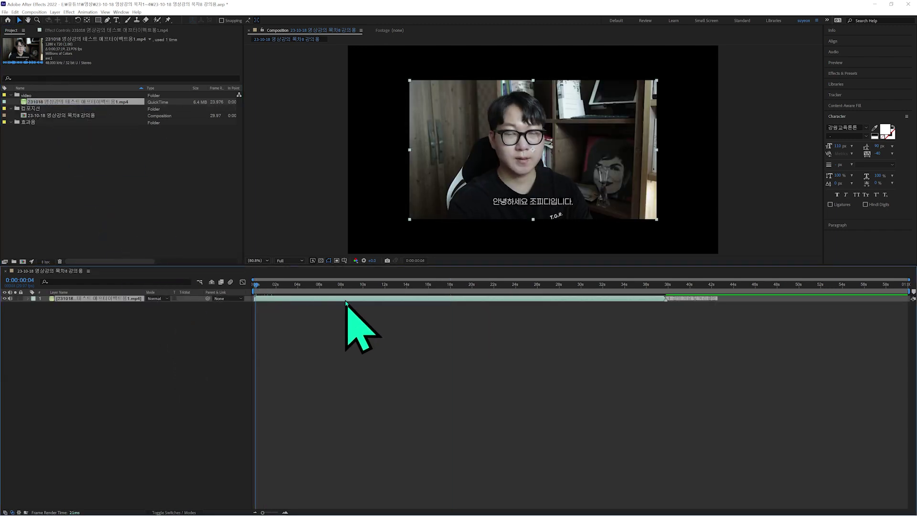
pyautogui.moveTo(281, 286); pyautogui.dragTo(241, 285)
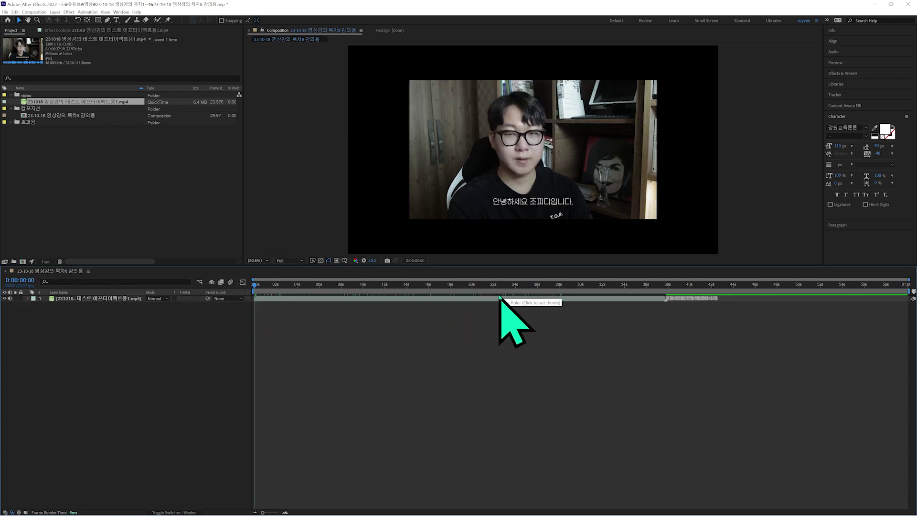
pyautogui.click(288, 300)
pyautogui.press('s')
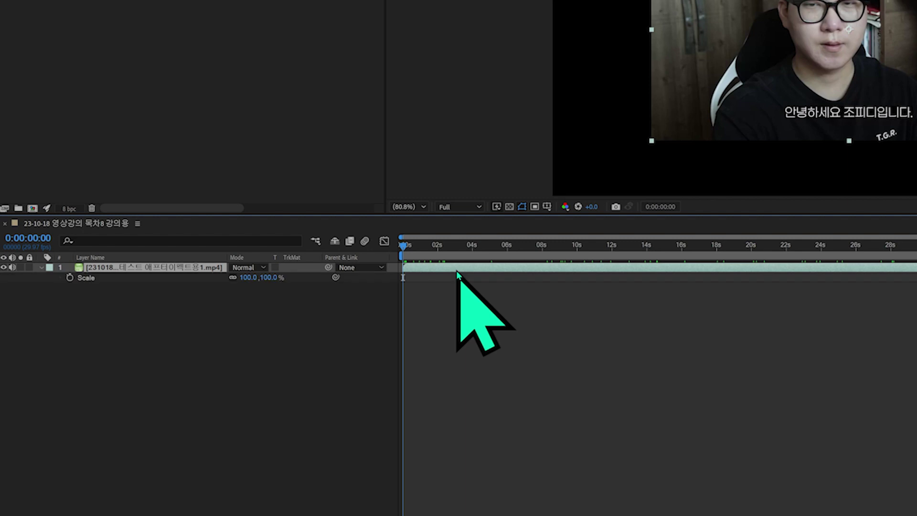
pyautogui.click(142, 278)
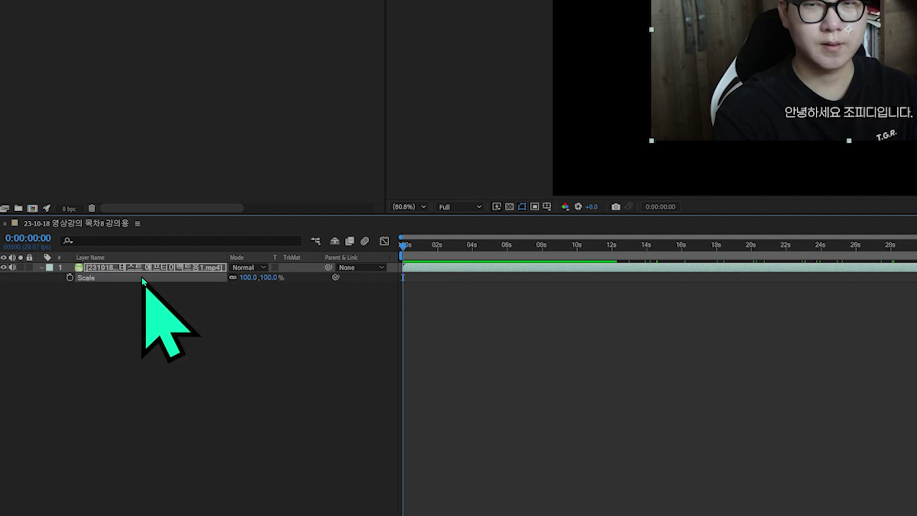
pyautogui.click(248, 277)
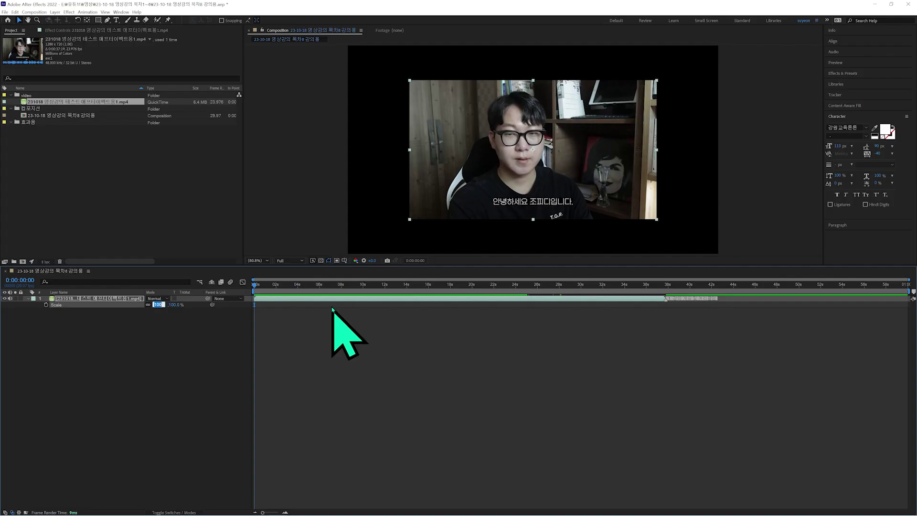
# Step: Move the playhead forward, finishing frame by frame, to where the first 강조자막 note appears at about 6 seconds
pyautogui.moveTo(276, 286); pyautogui.dragTo(325, 287)
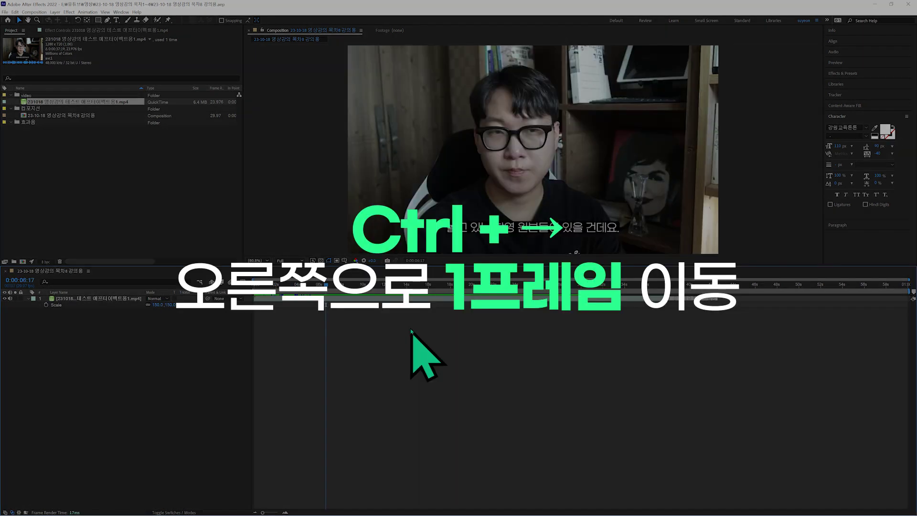
pyautogui.hotkey('ctrl', 'Right')
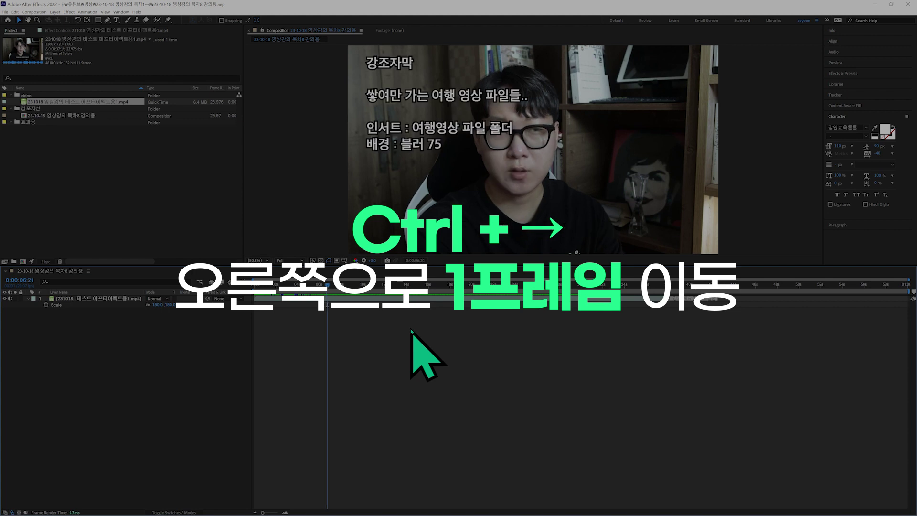
# Step: Fine-tune the playhead frame by frame to the first frame of the 강조자막 note, at 0:00:06:20
pyautogui.hotkey('ctrl', 'Left')
pyautogui.hotkey('ctrl', 'Left')
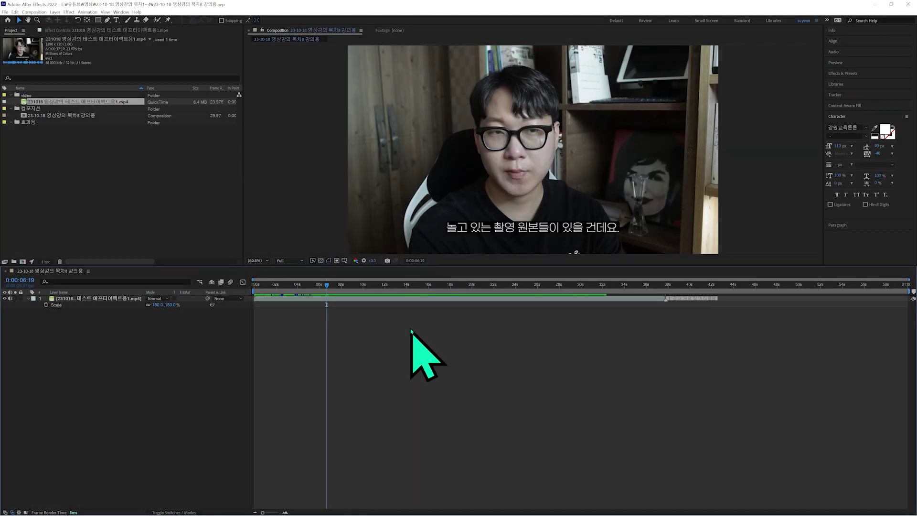
pyautogui.hotkey('ctrl', 'Right')
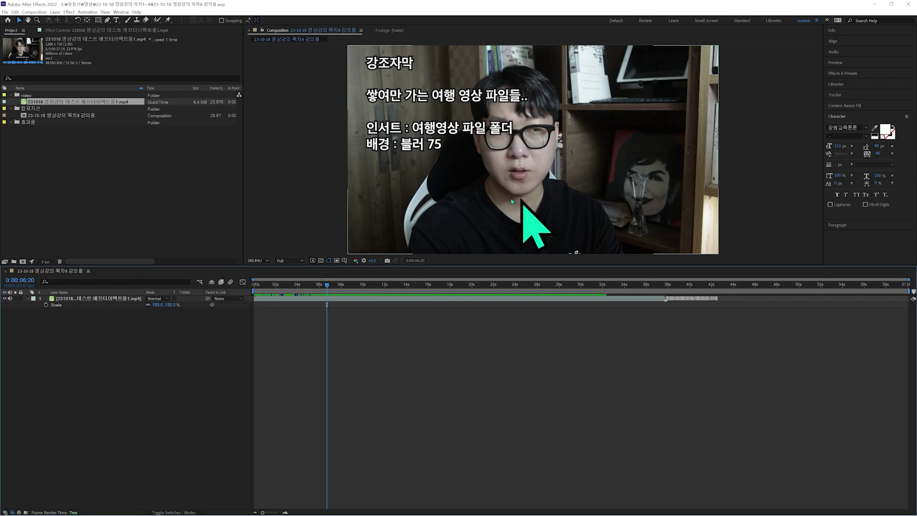
pyautogui.click(404, 298)
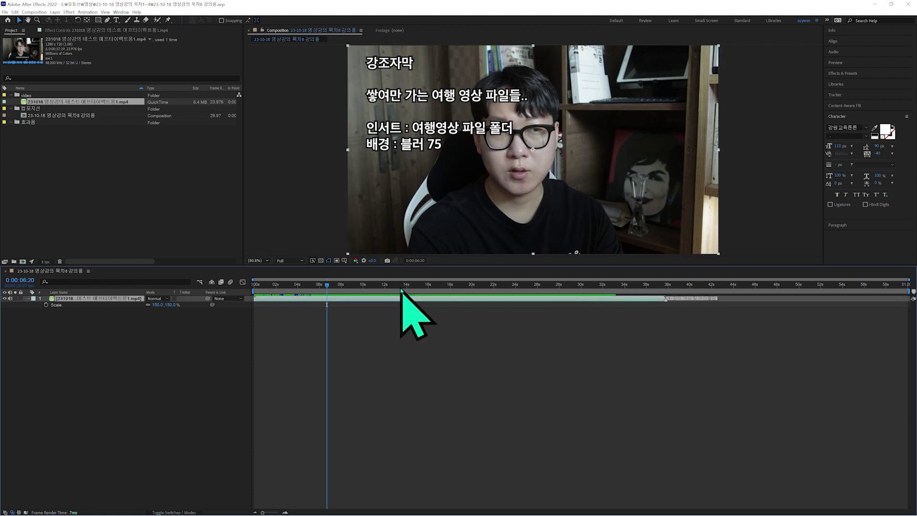
# Step: Add a text layer reading 쌓여만 가는 여행 영상 파일들.. and move it to the lower part of the frame
pyautogui.click(116, 21)
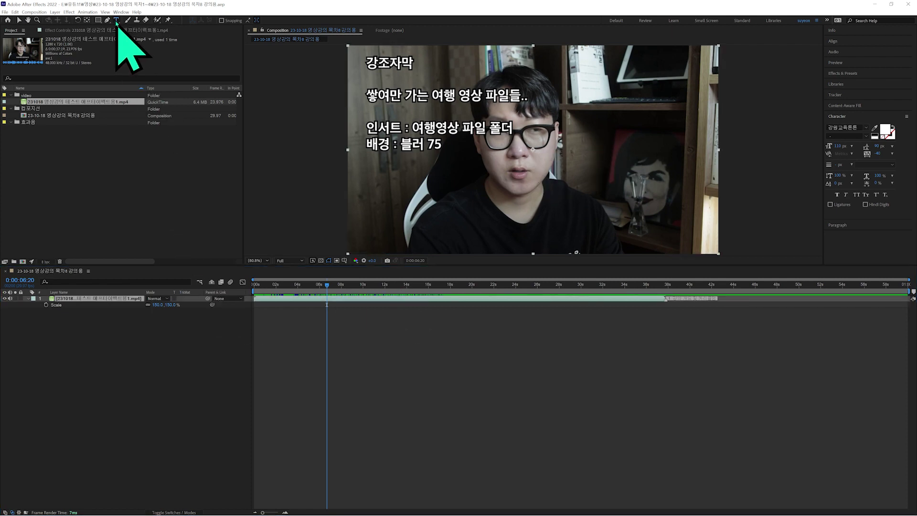
pyautogui.click(486, 174)
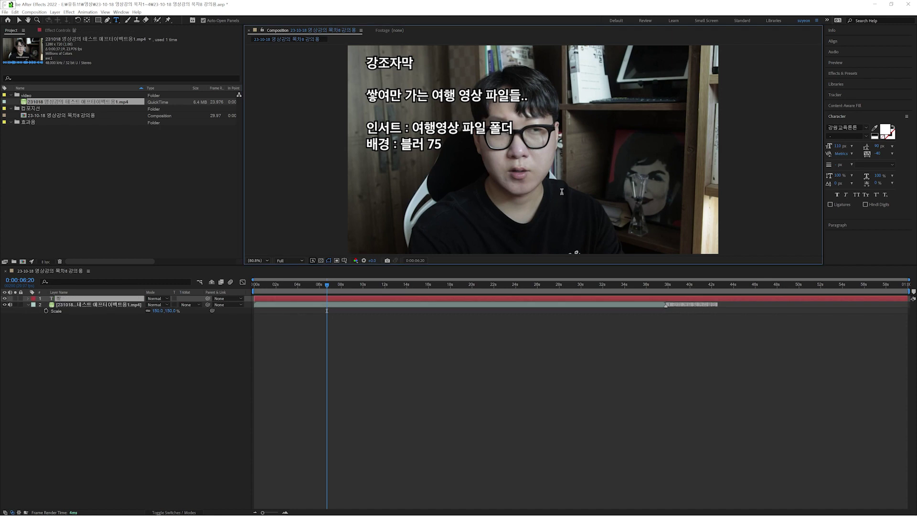
pyautogui.write('쌓여만 가는 여행 영상 파일들..')
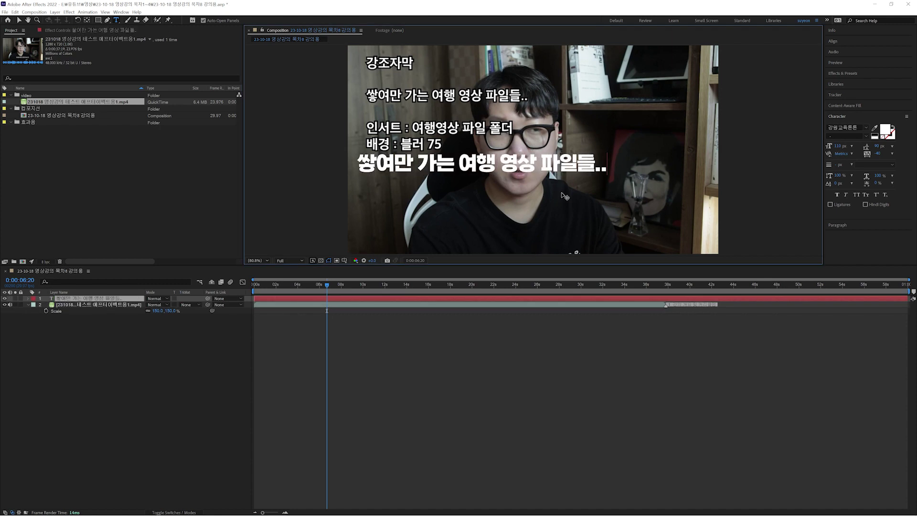
pyautogui.click(19, 21)
pyautogui.moveTo(405, 161); pyautogui.dragTo(451, 206)
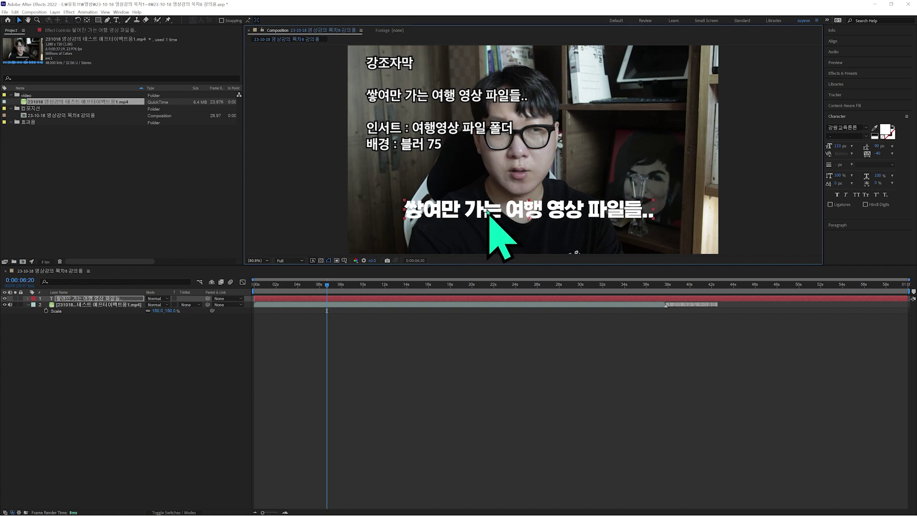
# Step: Center the caption horizontally in the composition with Align, then deselect it
pyautogui.click(834, 41)
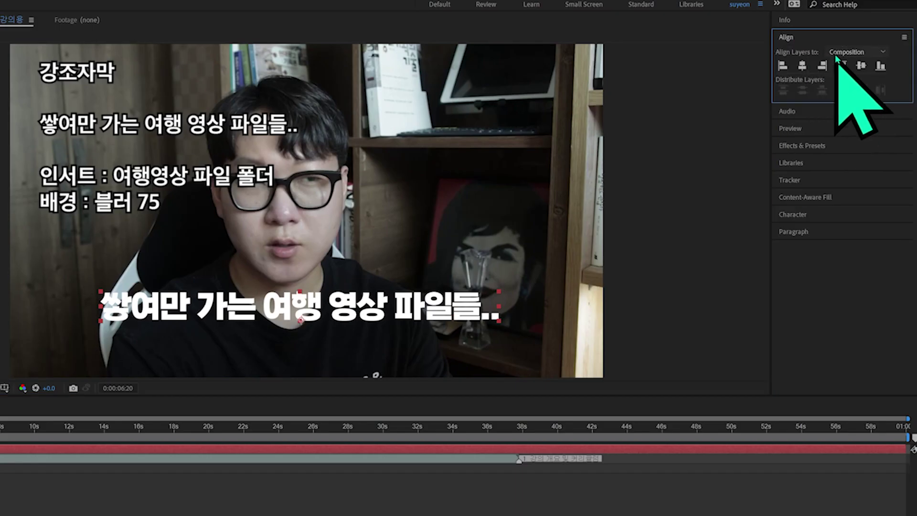
pyautogui.click(803, 67)
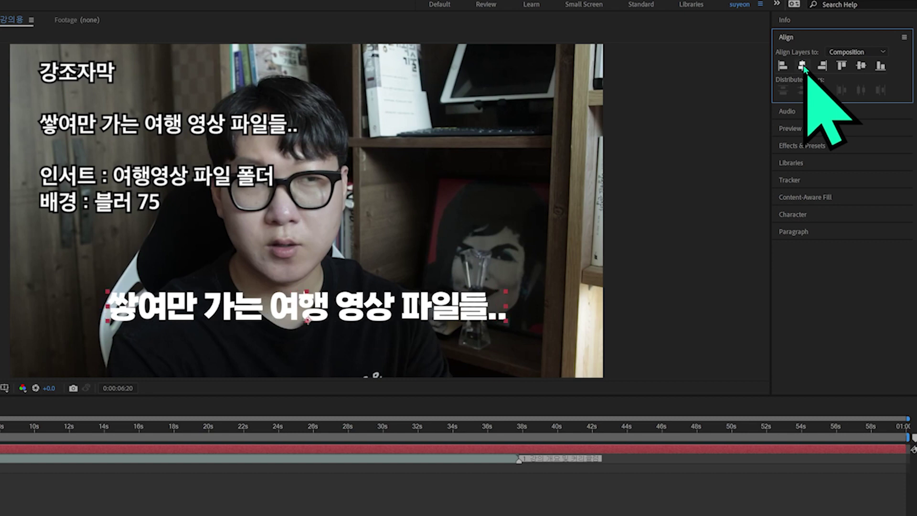
pyautogui.click(621, 250)
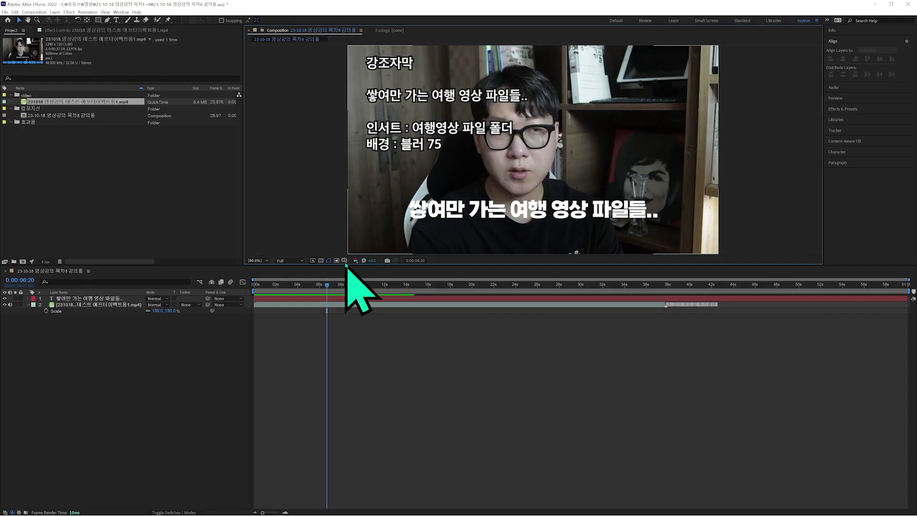
# Step: Show the Title/Action Safe guides and move the caption vertically down to the lower title-safe line
pyautogui.click(343, 262)
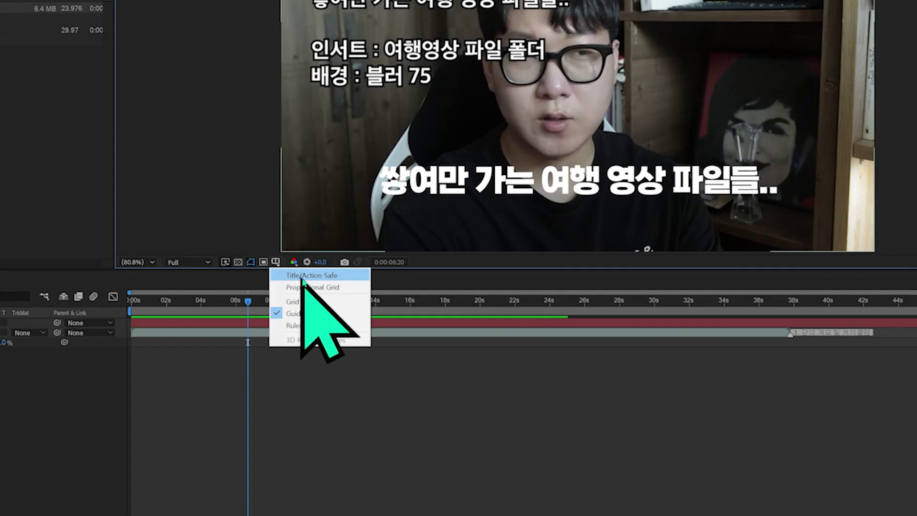
pyautogui.click(389, 271)
pyautogui.moveTo(661, 176); pyautogui.dragTo(661, 195)
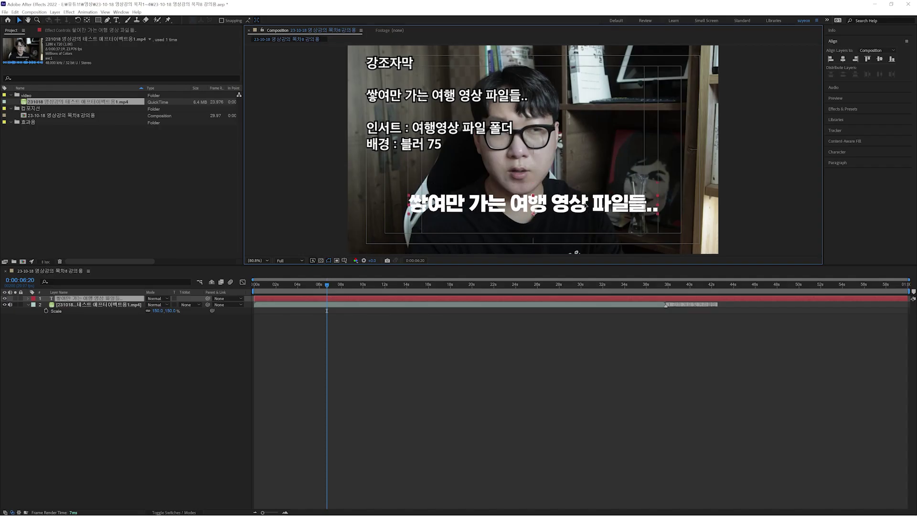
pyautogui.moveTo(585, 219); pyautogui.dragTo(585, 223)
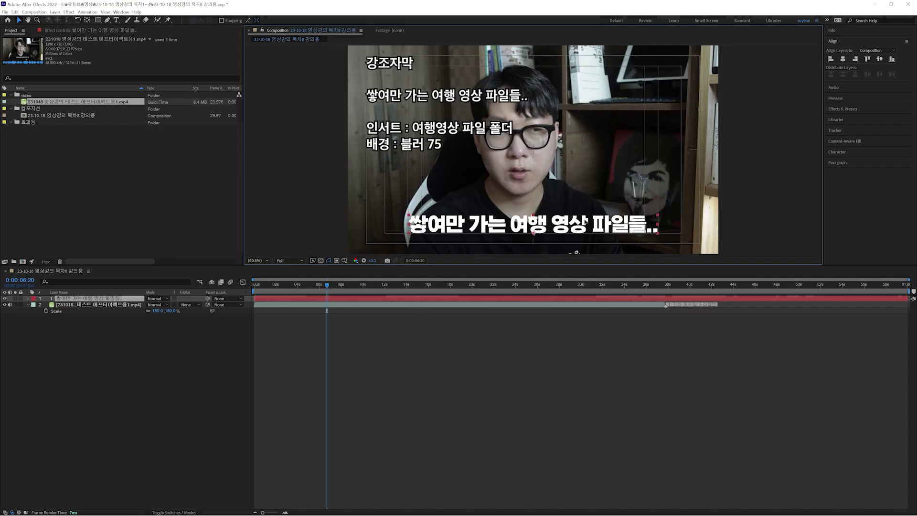
pyautogui.click(404, 316)
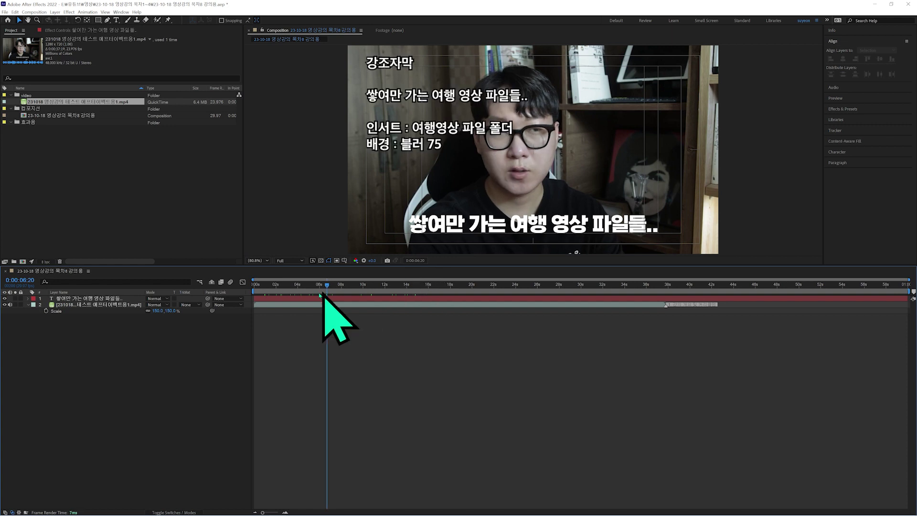
# Step: Trim the caption layer to match the note's duration, from 0:00:06:20 to about 0:00:09:22
pyautogui.click(133, 298)
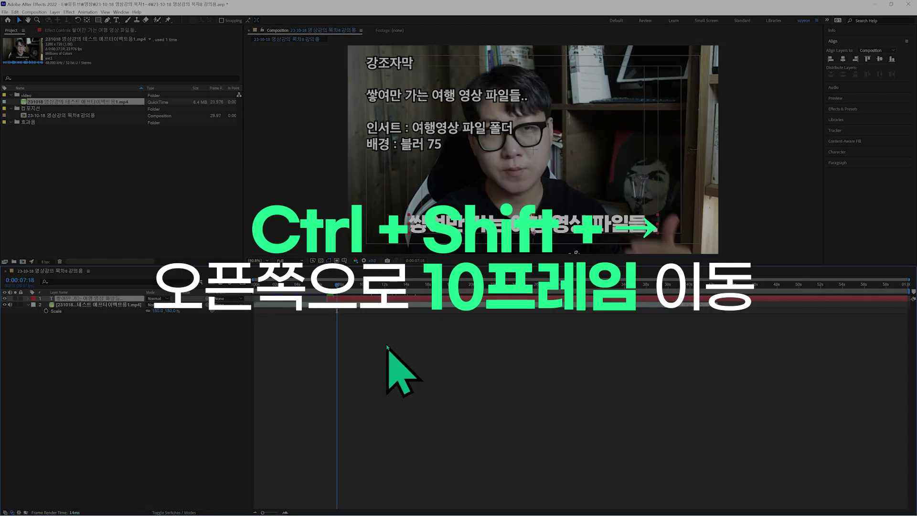
pyautogui.hotkey('ctrl', 'shift', 'Right')
pyautogui.hotkey('ctrl', 'shift', 'Right')
pyautogui.hotkey('ctrl', 'shift', 'Right')
pyautogui.hotkey('ctrl', 'shift', 'Right')
pyautogui.hotkey('ctrl', 'shift', 'Right')
pyautogui.hotkey('ctrl', 'shift', 'Right')
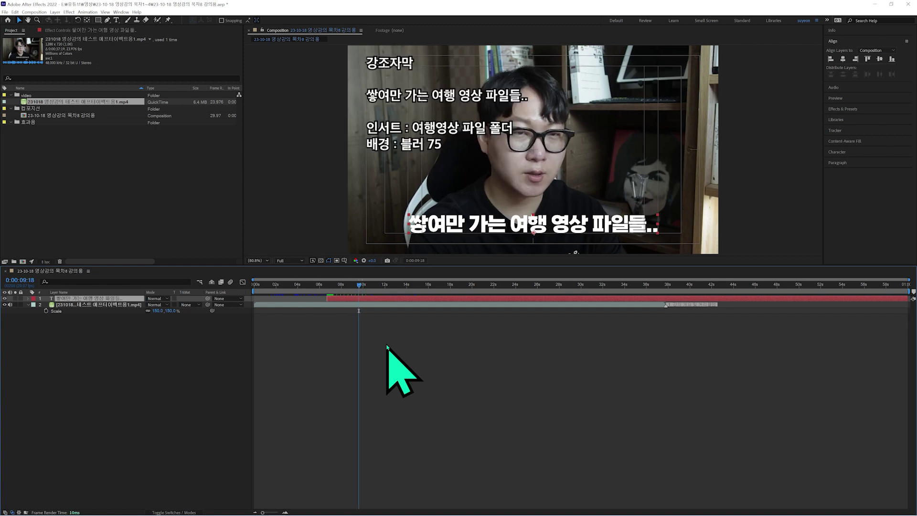
pyautogui.hotkey('ctrl', 'Right')
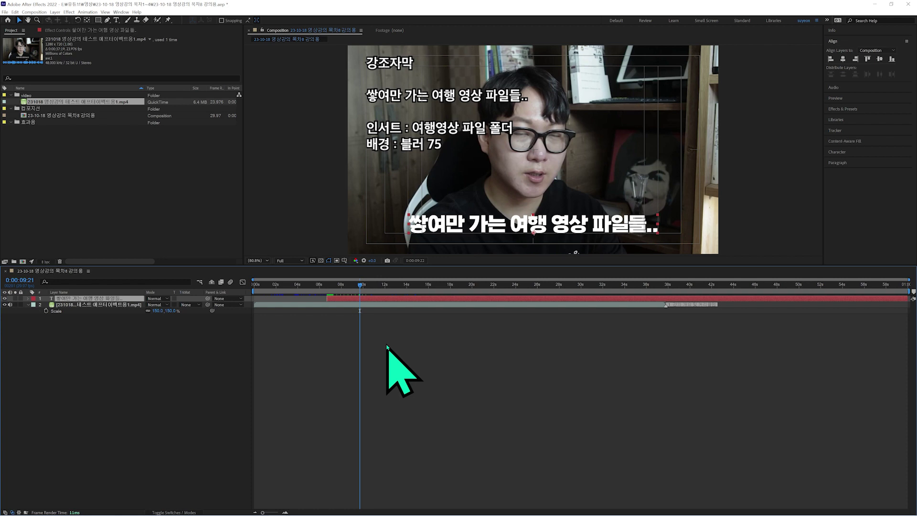
pyautogui.hotkey('ctrl', 'Left')
pyautogui.hotkey('ctrl', 'Right')
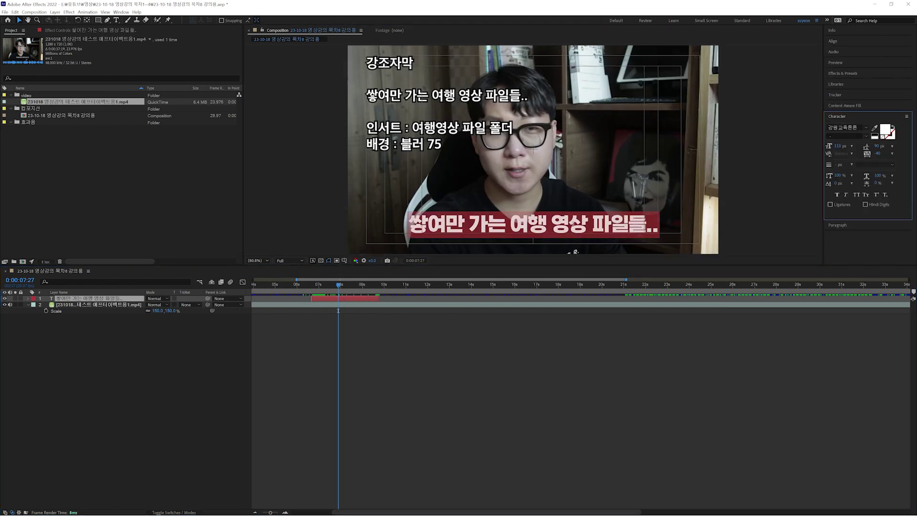
# Step: Color the words 여행 영상 파일 in the caption green, using 16F899
pyautogui.hotkey('ctrl', 't')
pyautogui.click(624, 230)
pyautogui.moveTo(510, 225); pyautogui.dragTo(630, 224)
pyautogui.click(885, 129)
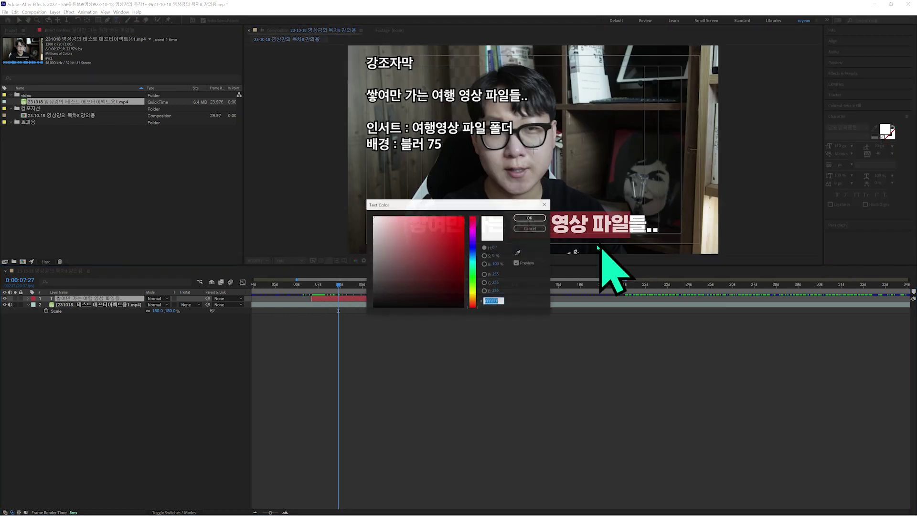
pyautogui.click(474, 272)
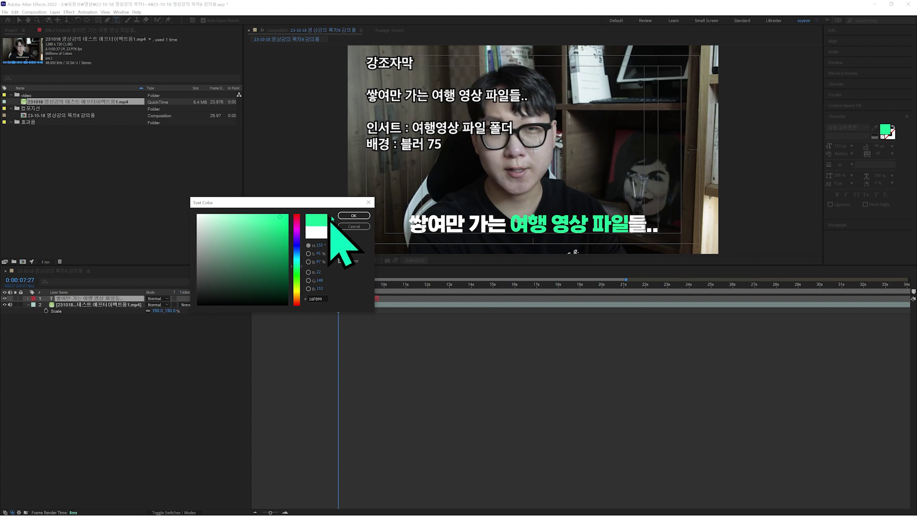
pyautogui.click(356, 215)
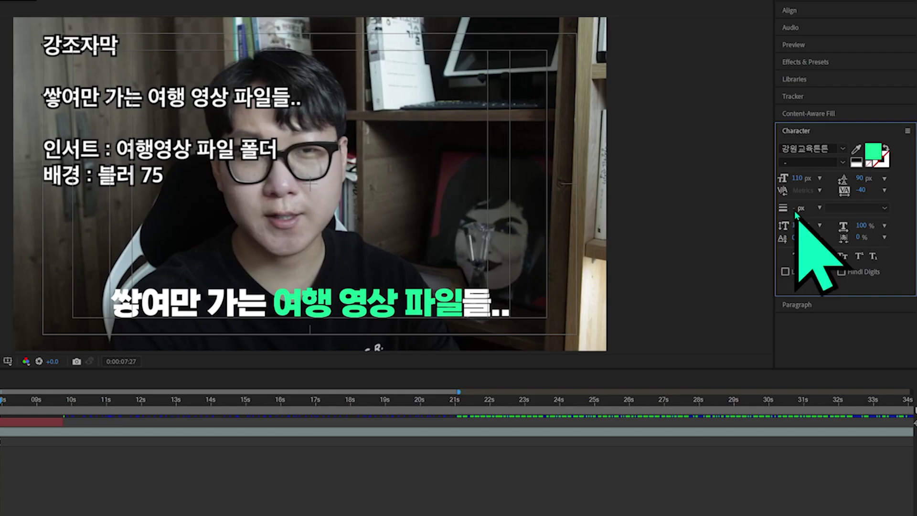
# Step: Give the whole caption a 10 px black stroke and set it to All Fills Over All Strokes
pyautogui.click(837, 165)
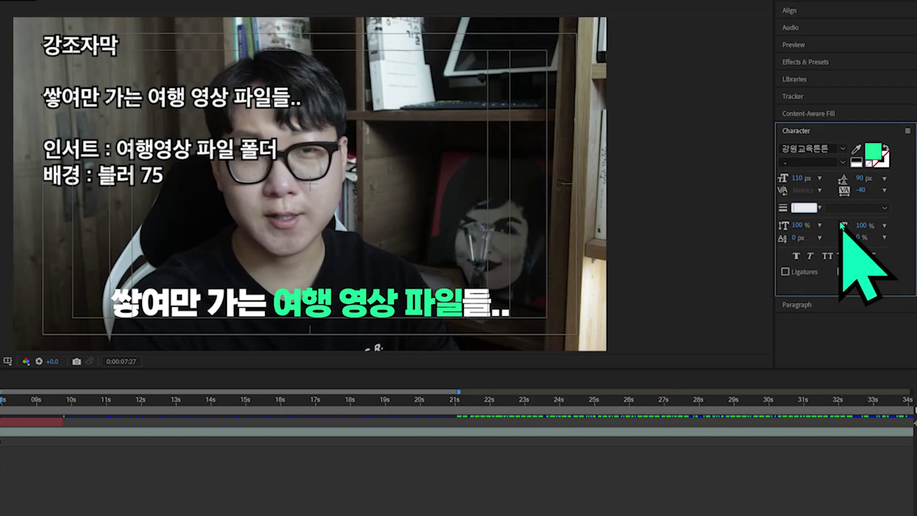
pyautogui.write('3')
pyautogui.press('Return')
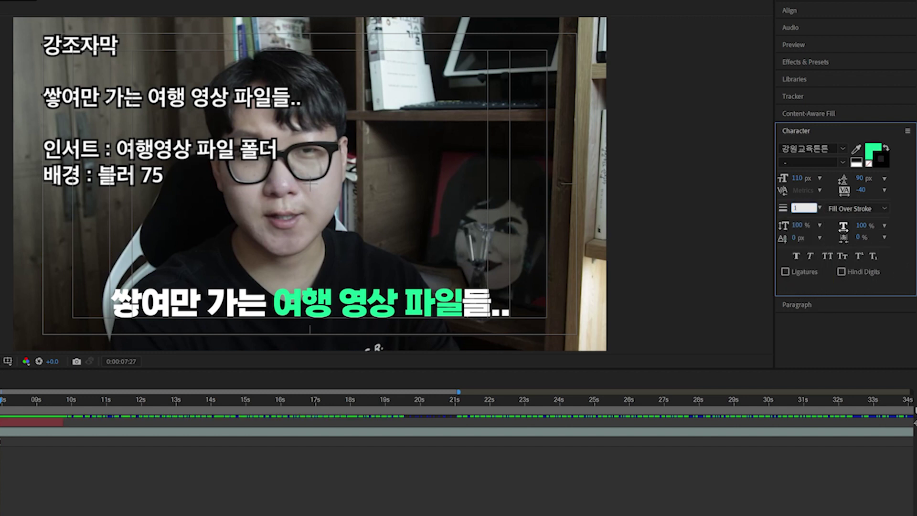
pyautogui.click(860, 209)
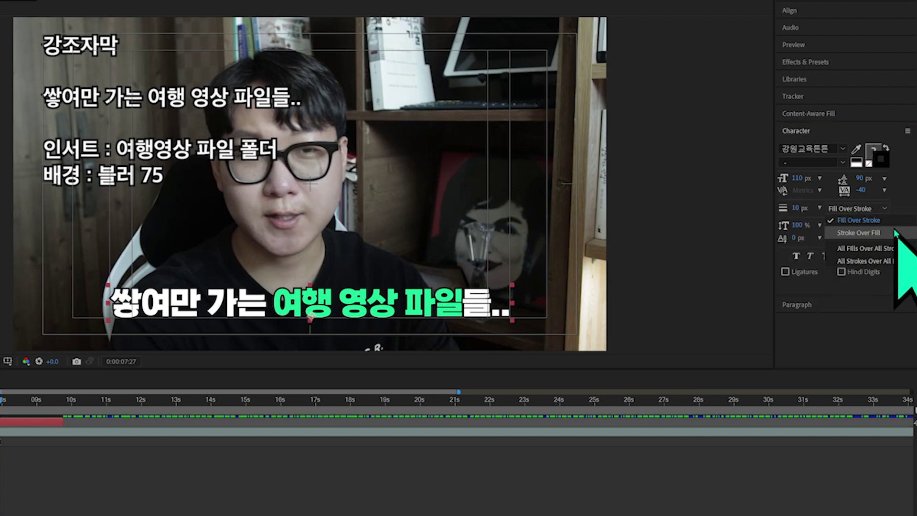
pyautogui.click(862, 250)
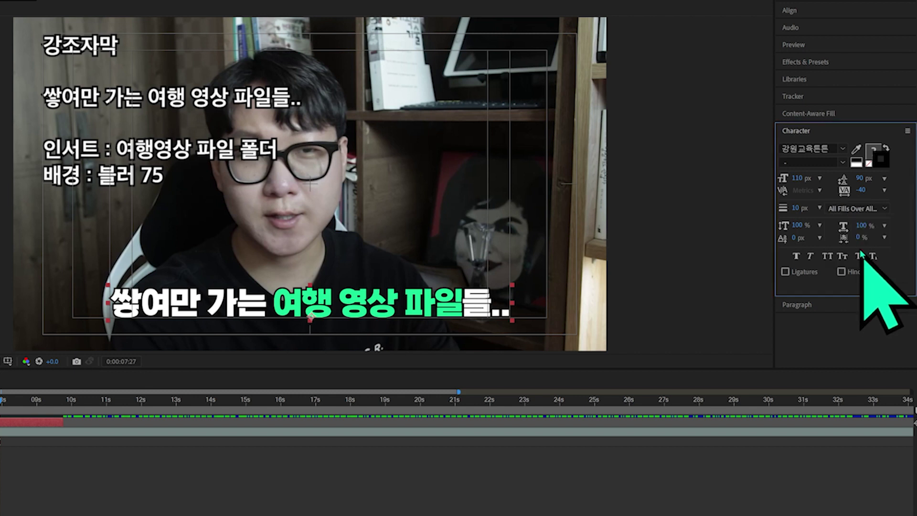
# Step: Preview the captioned section starting at 0:00:06:13, just before the caption appears
pyautogui.click(308, 286)
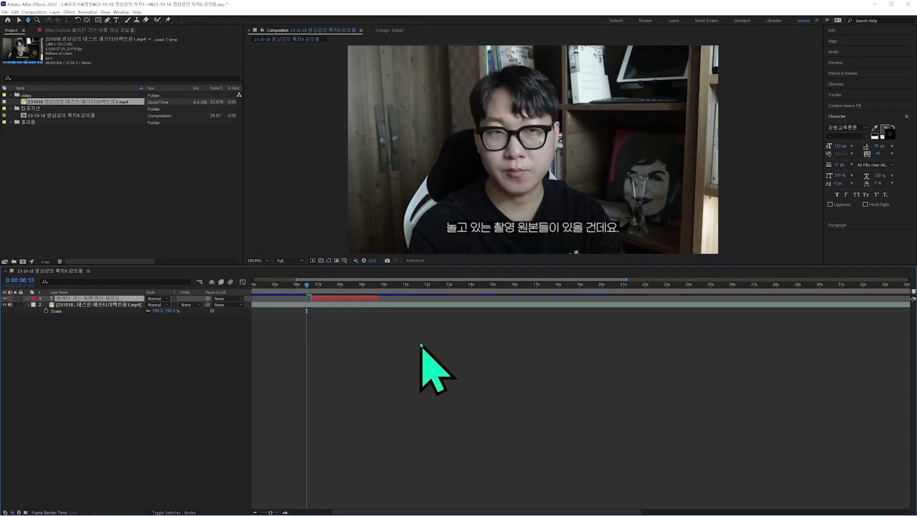
pyautogui.press('space')
pyautogui.hotkey('ctrl', 't')
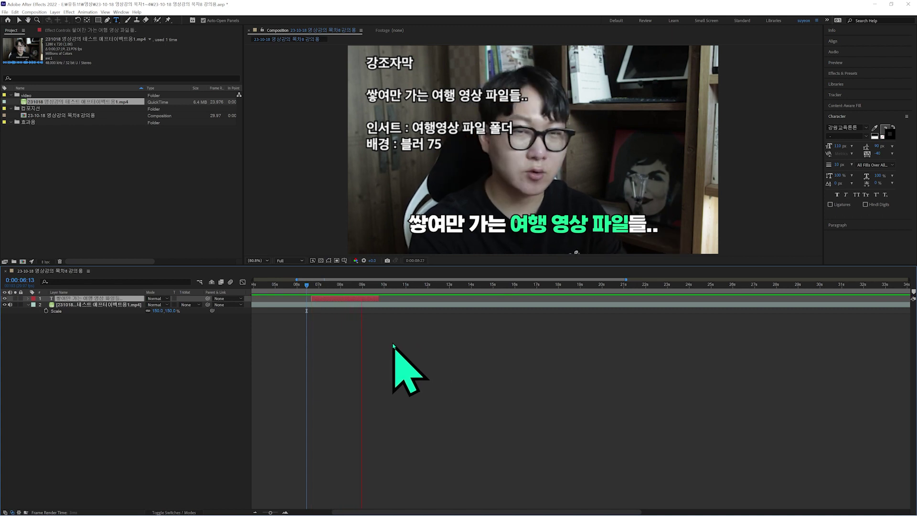
# Step: Return the playhead to the caption's start at 0:00:06:20 and show the caption layer's Position property
pyautogui.click(319, 285)
pyautogui.moveTo(318, 287); pyautogui.dragTo(311, 287)
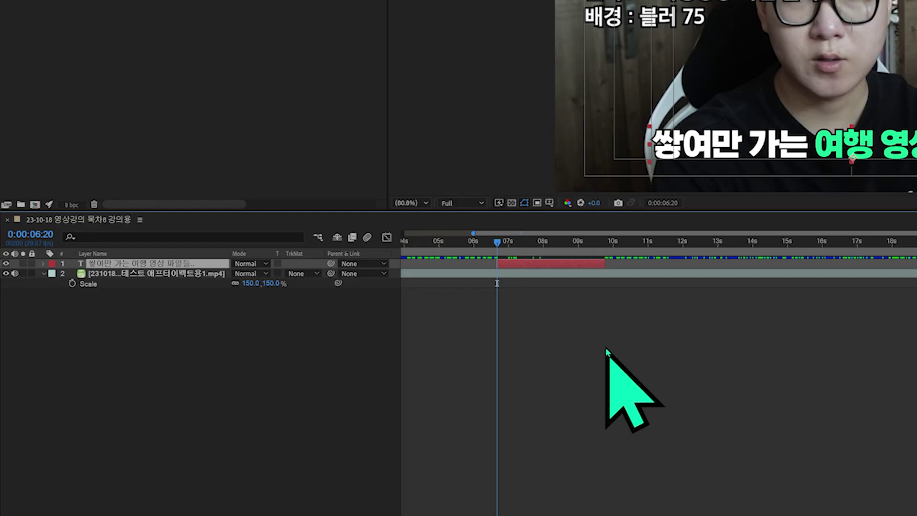
pyautogui.press('p')
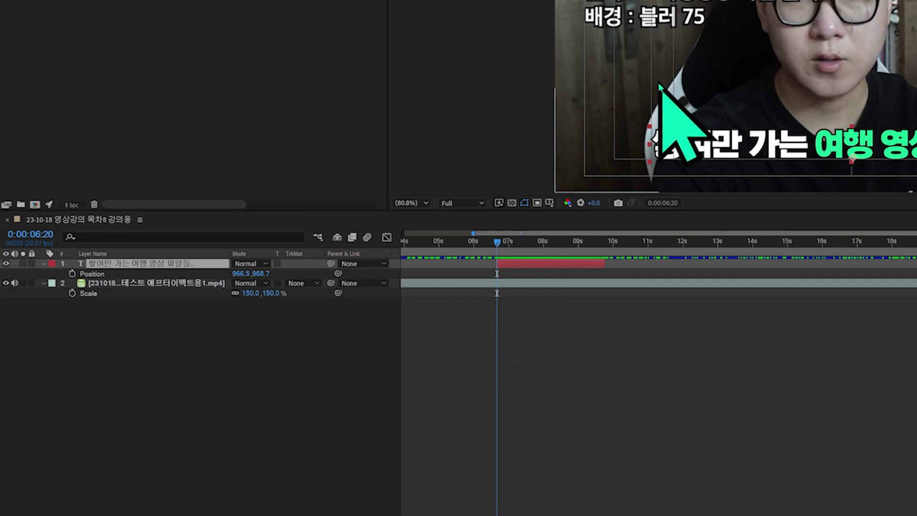
# Step: Try moving the caption down and up in the frame to see how its Position values respond
pyautogui.moveTo(722, 148); pyautogui.dragTo(650, 195)
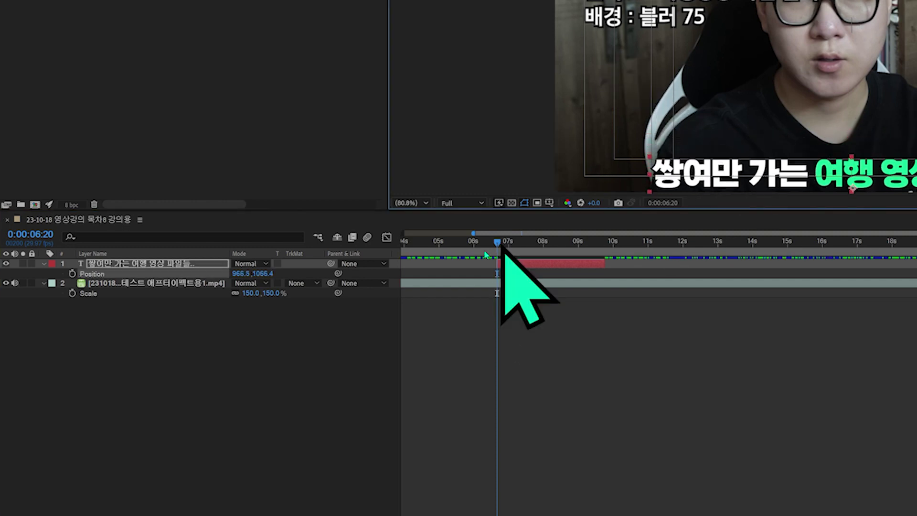
pyautogui.moveTo(851, 189); pyautogui.dragTo(851, 139)
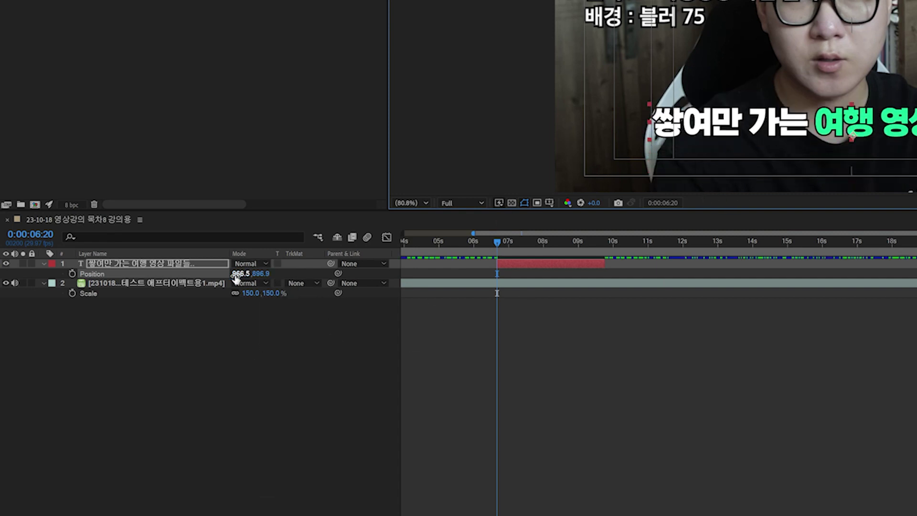
pyautogui.moveTo(693, 122); pyautogui.dragTo(719, 147)
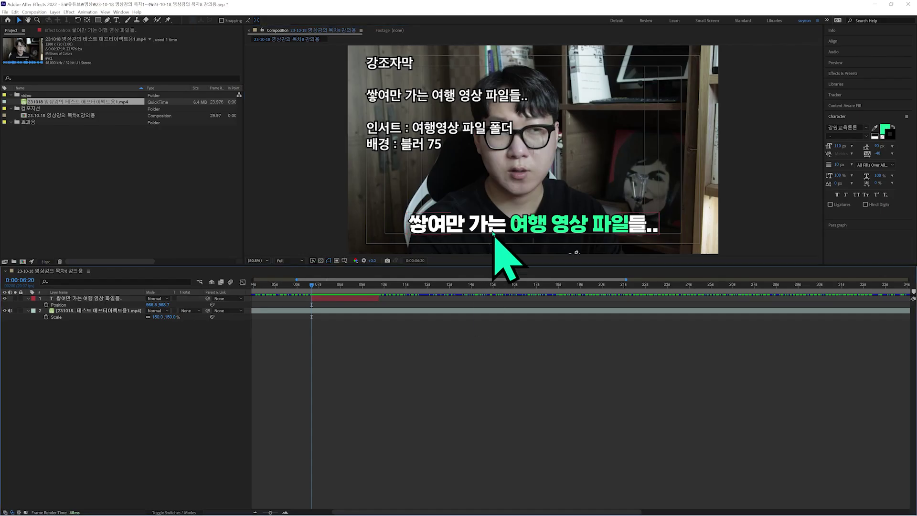
pyautogui.moveTo(771, 142)
pyautogui.mouseDown()
pyautogui.moveTo(772, 164)
pyautogui.moveTo(772, 144)
pyautogui.mouseUp()
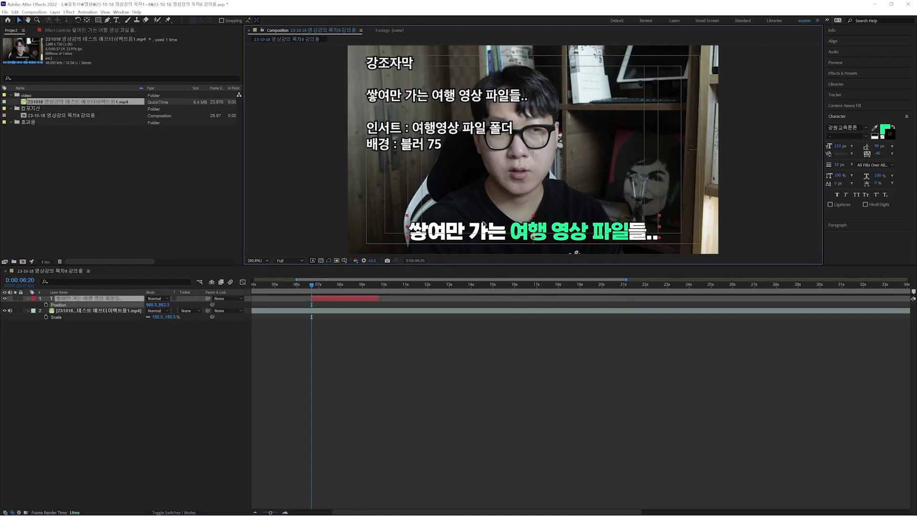
pyautogui.moveTo(483, 225); pyautogui.dragTo(487, 228)
# Step: Turn on Position keyframing for the caption layer, setting a keyframe at 0:00:06:20
pyautogui.click(361, 299)
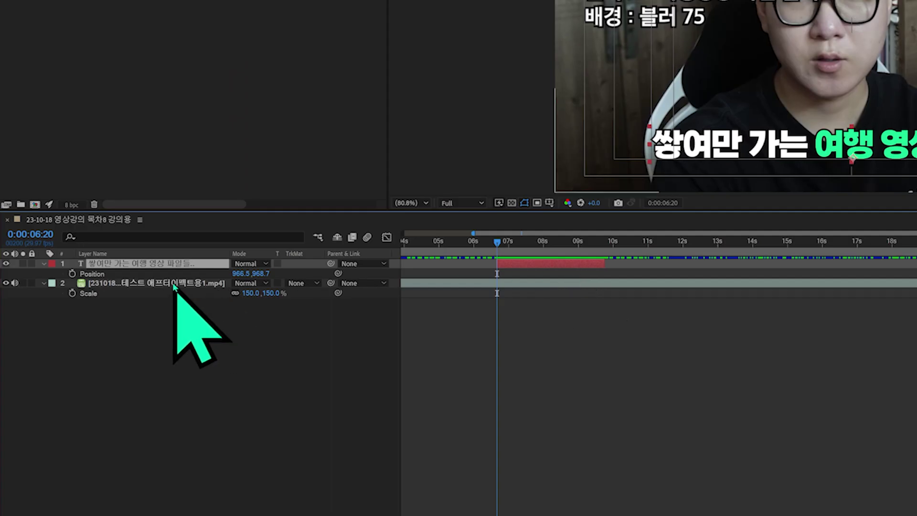
pyautogui.click(72, 274)
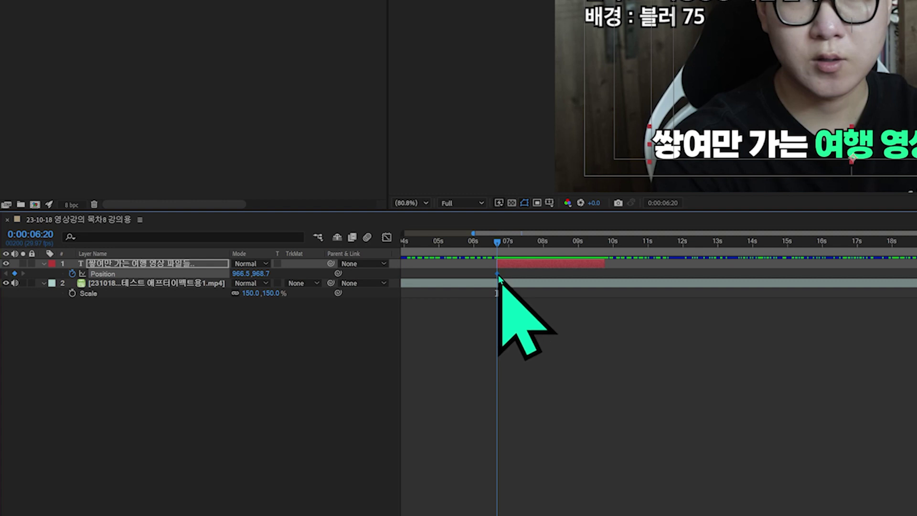
# Step: Add a second Position keyframe to the caption layer 20 frames after the first, at 0:00:07:10, keeping the same position
pyautogui.scroll(5, 500, 275)
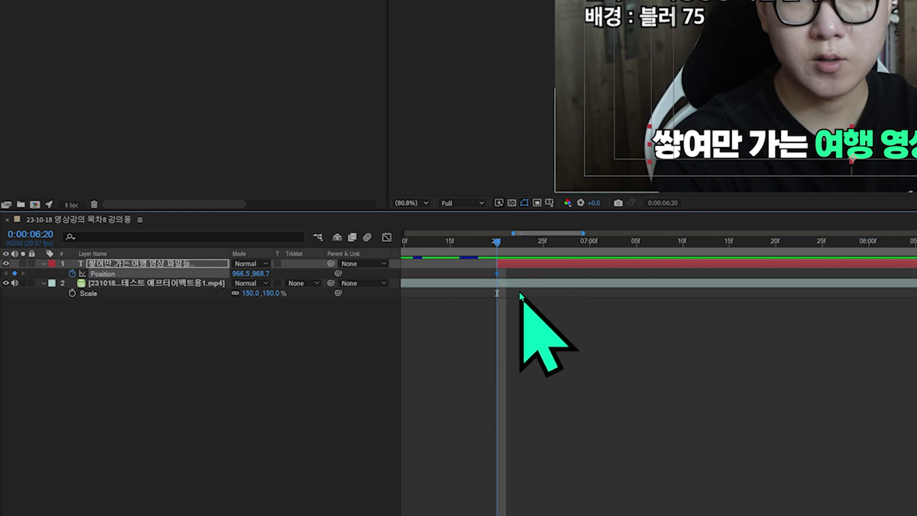
pyautogui.scroll(-2, 520, 294)
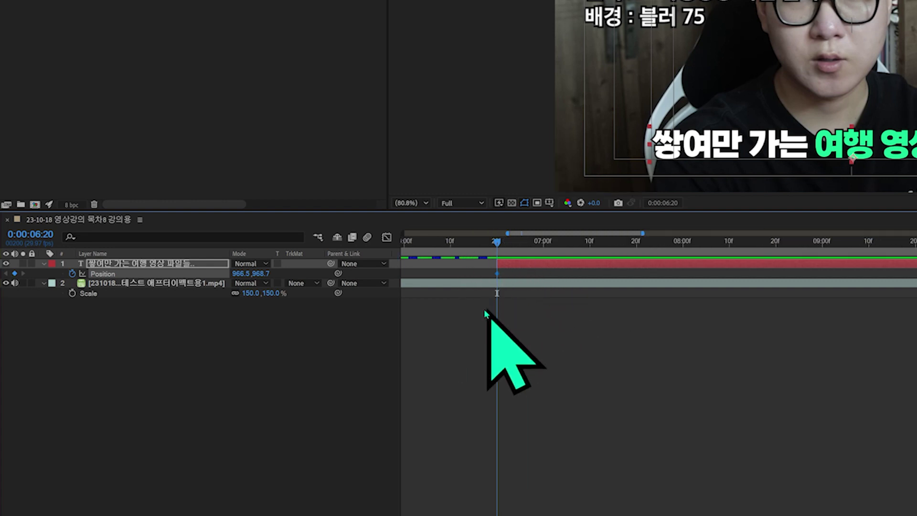
pyautogui.click(513, 267)
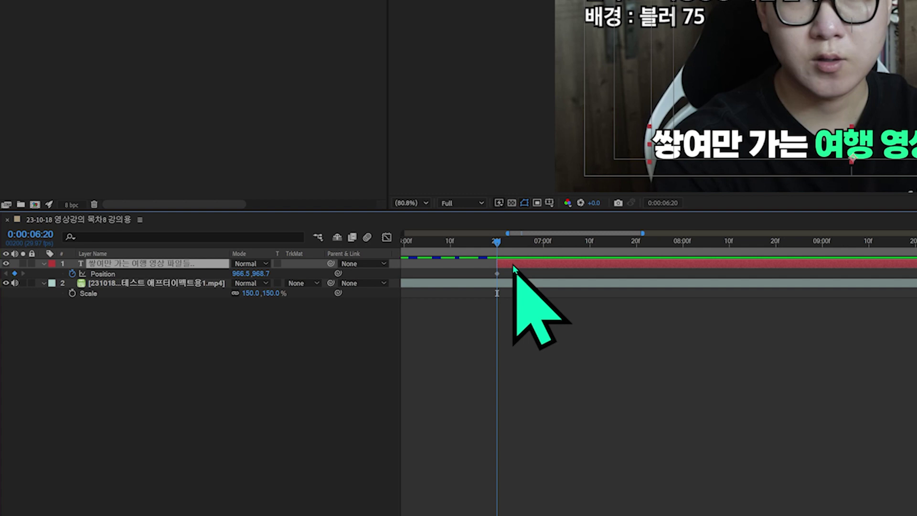
pyautogui.hotkey('shift', 'pagedown')
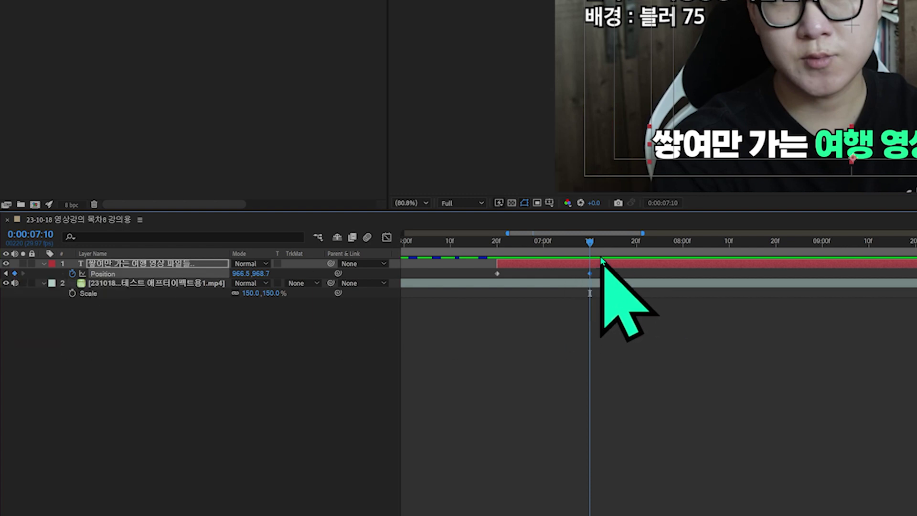
pyautogui.moveTo(587, 243); pyautogui.dragTo(562, 244)
pyautogui.click(595, 243)
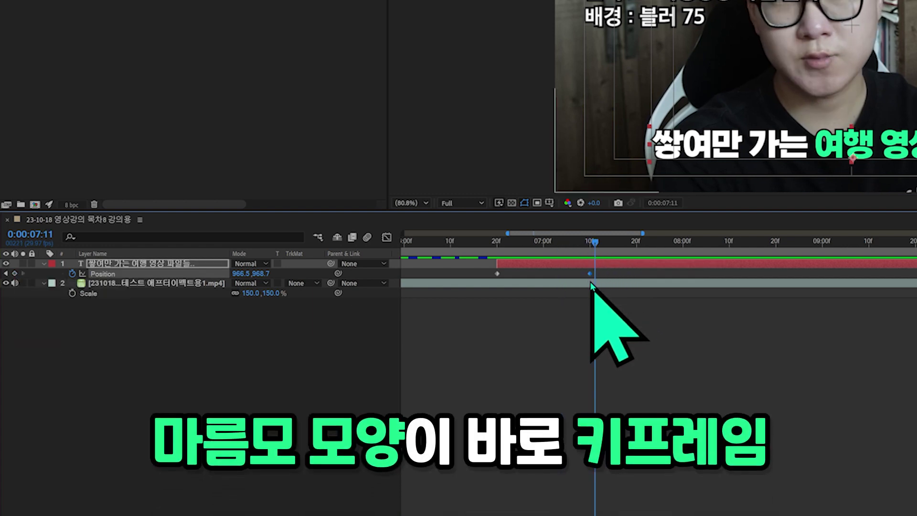
# Step: Compare the caption at its two Position keyframes and preview the section from 0:00:06:18
pyautogui.press('j')
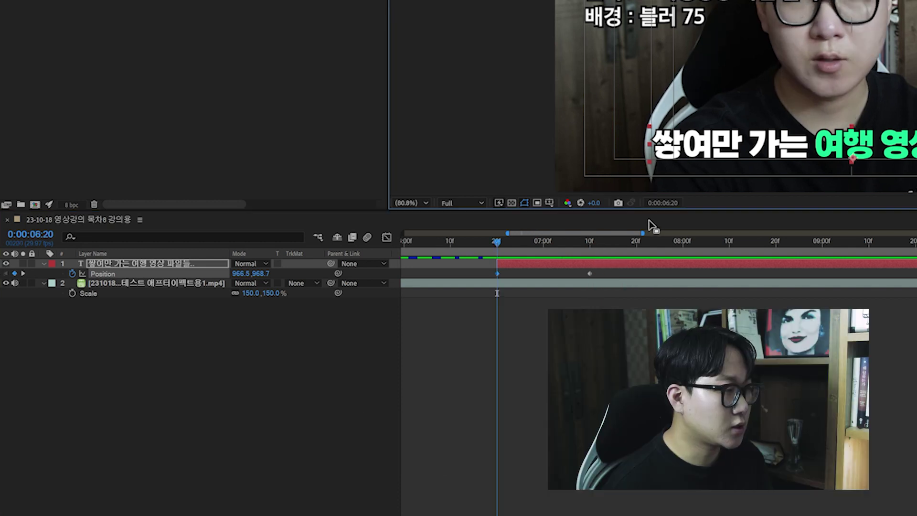
pyautogui.click(497, 292)
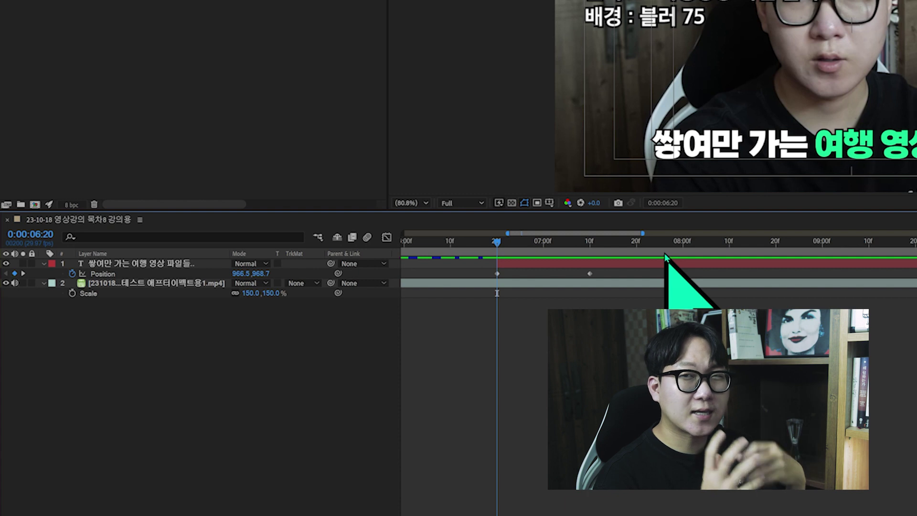
pyautogui.click(719, 150)
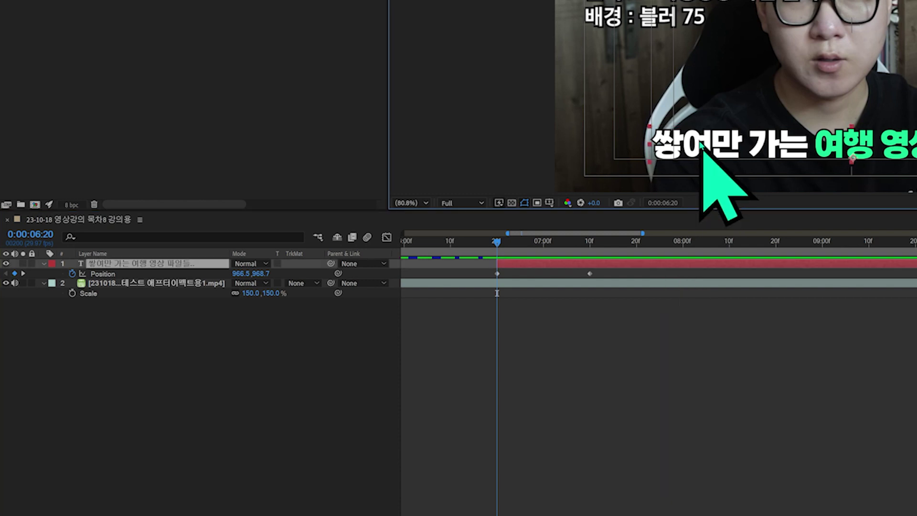
pyautogui.click(589, 242)
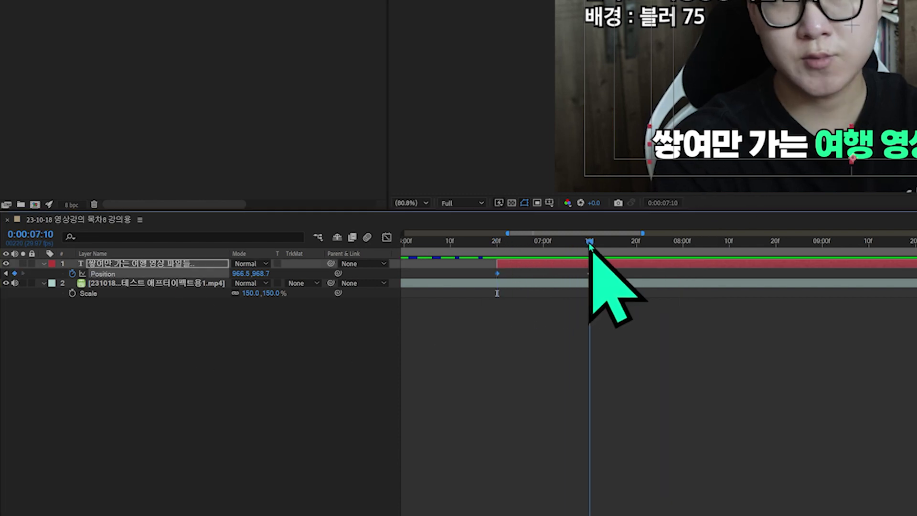
pyautogui.click(488, 242)
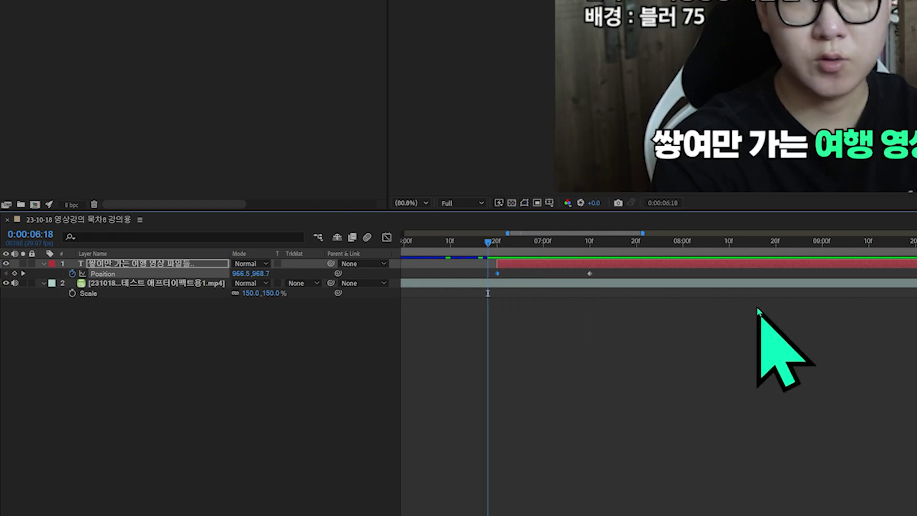
pyautogui.press('space')
# Step: At 0:00:06:20, move the caption straight down to the frame's lower edge, to Position about 966.5, 1093.6
pyautogui.moveTo(512, 242); pyautogui.dragTo(498, 243)
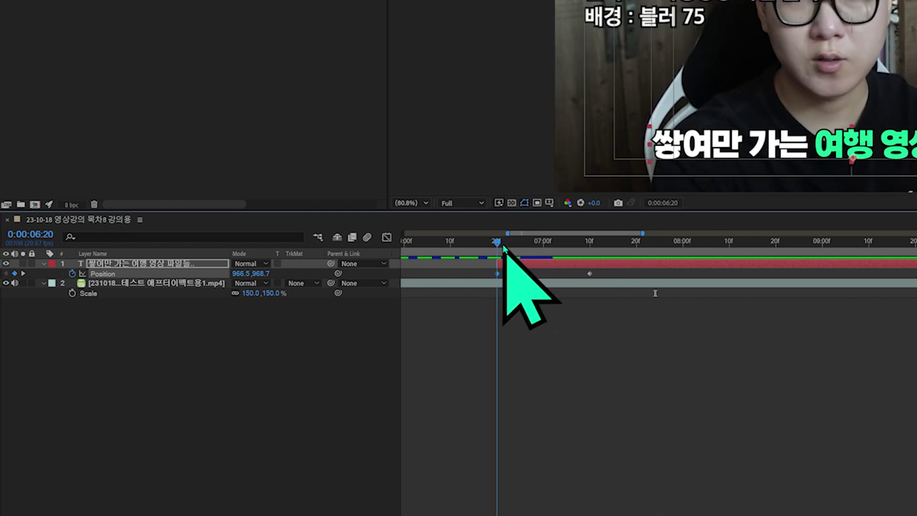
pyautogui.click(702, 147)
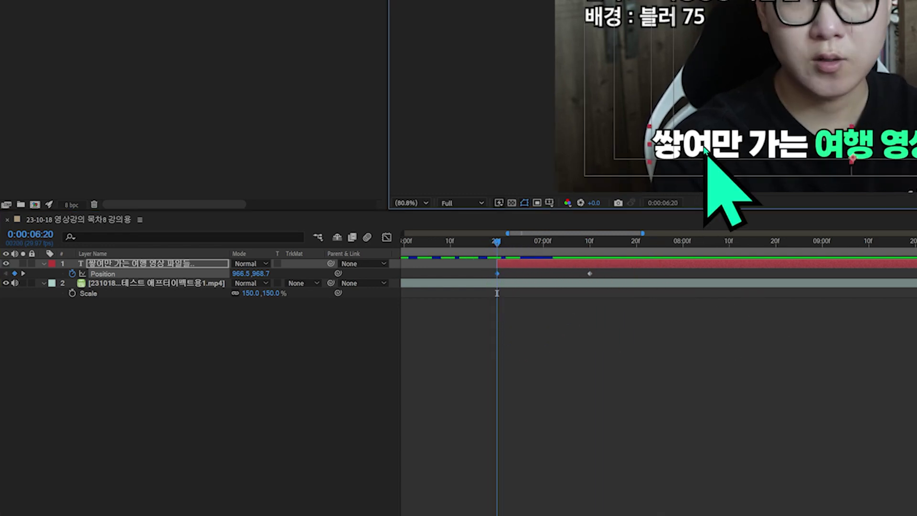
pyautogui.moveTo(728, 147); pyautogui.dragTo(729, 185)
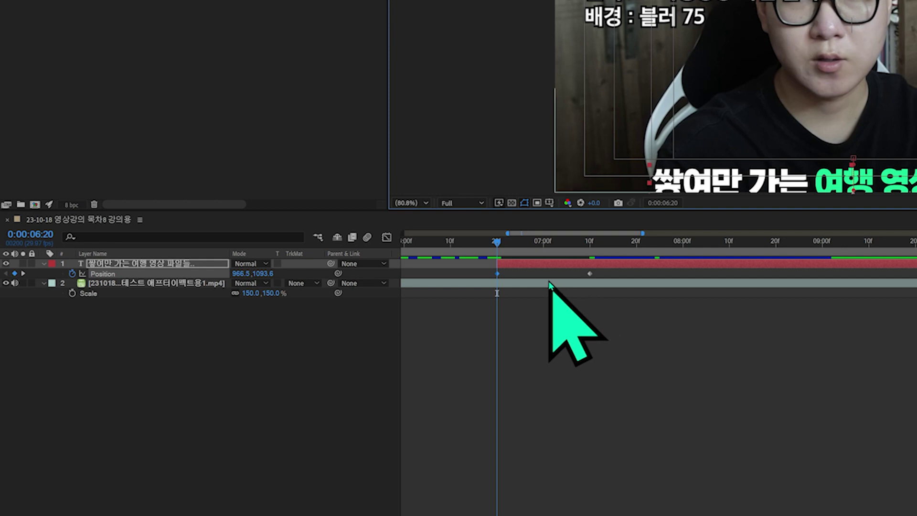
# Step: Check the caption at both Position keyframes and preview its upward movement from 0:00:06:14
pyautogui.moveTo(497, 242); pyautogui.dragTo(593, 256)
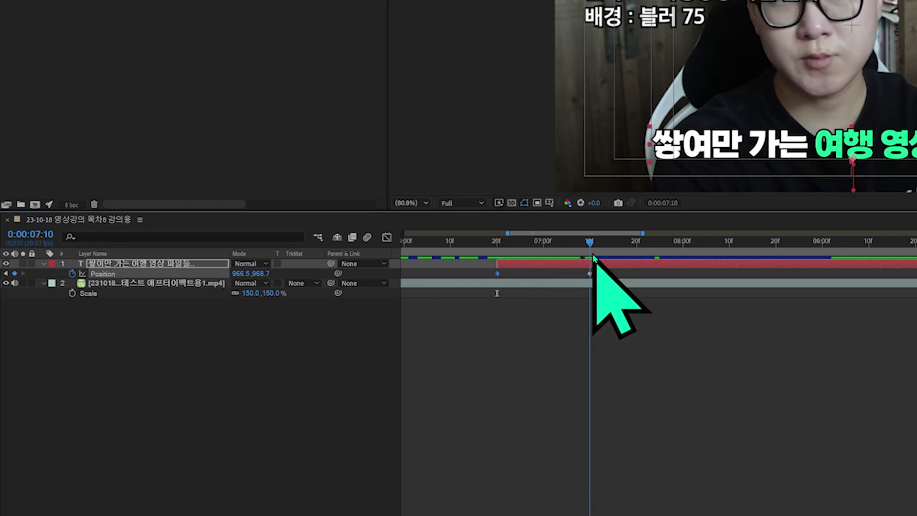
pyautogui.click(590, 274)
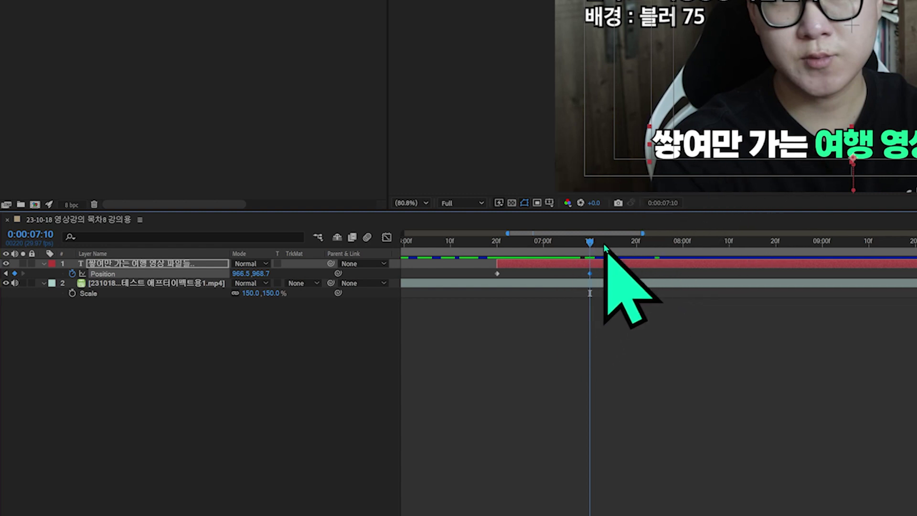
pyautogui.moveTo(590, 245); pyautogui.dragTo(501, 252)
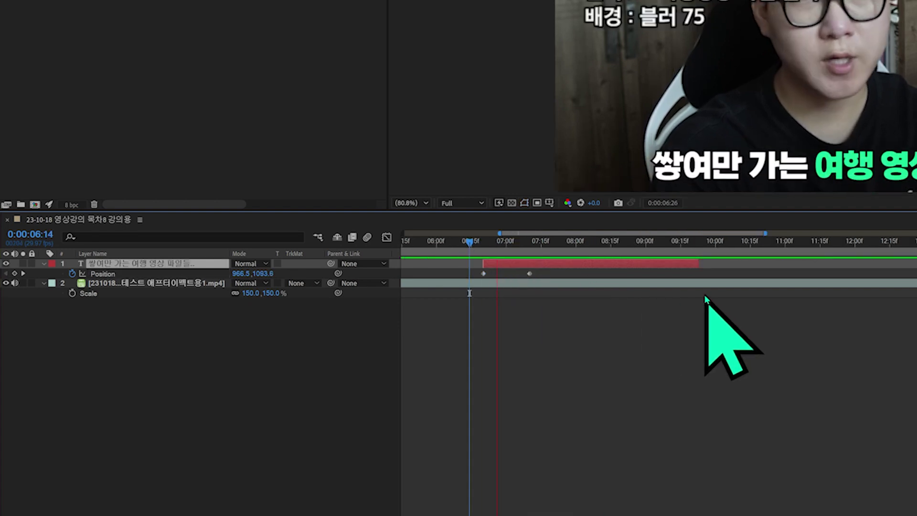
pyautogui.click(472, 242)
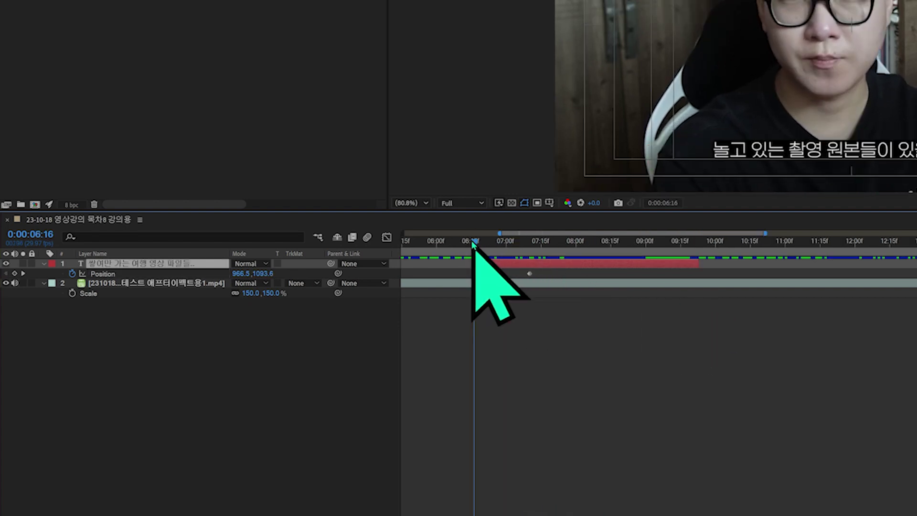
# Step: Apply Easy Ease to both of the caption's Position keyframes and preview the motion from 0:00:06:18
pyautogui.press('=')
pyautogui.click(486, 275)
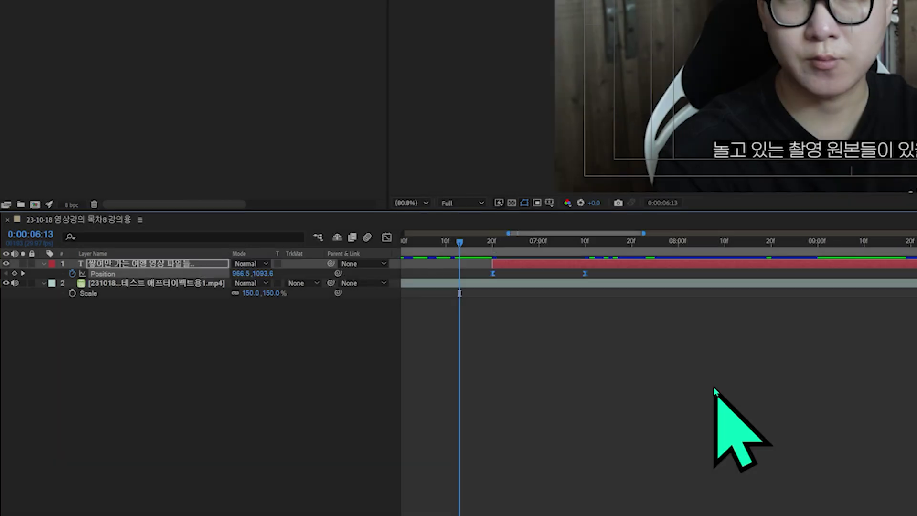
pyautogui.click(512, 293)
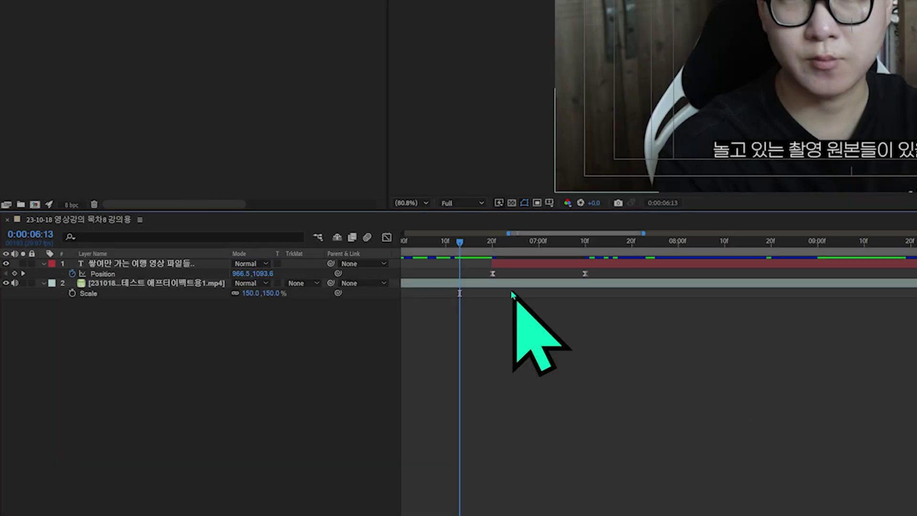
pyautogui.moveTo(478, 270); pyautogui.dragTo(623, 278)
pyautogui.click(608, 337)
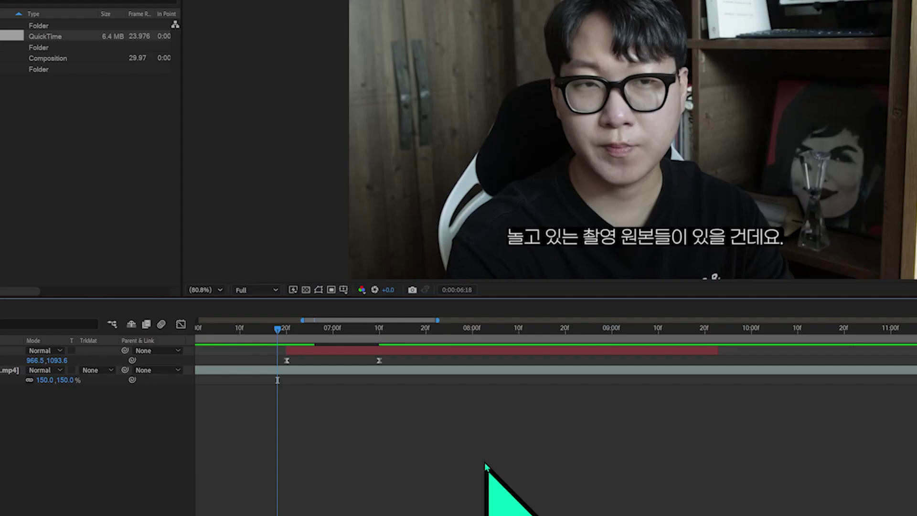
pyautogui.press('space')
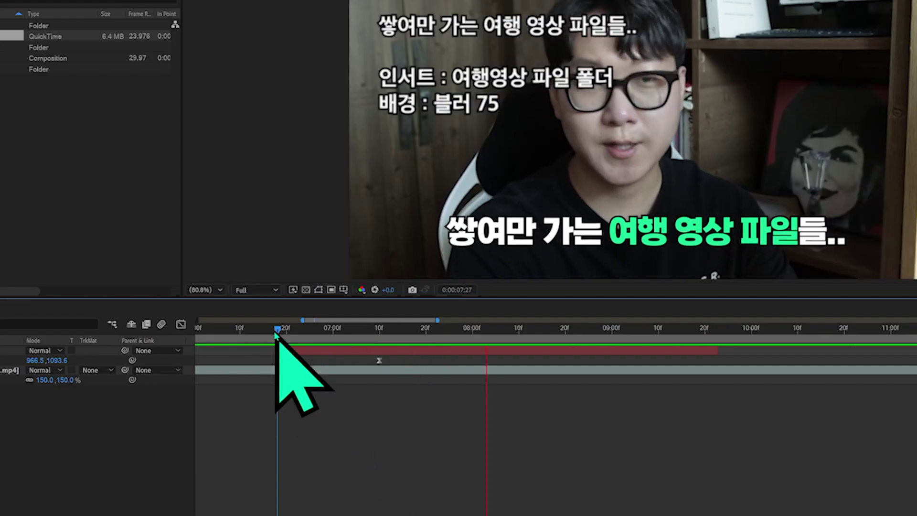
pyautogui.press('space')
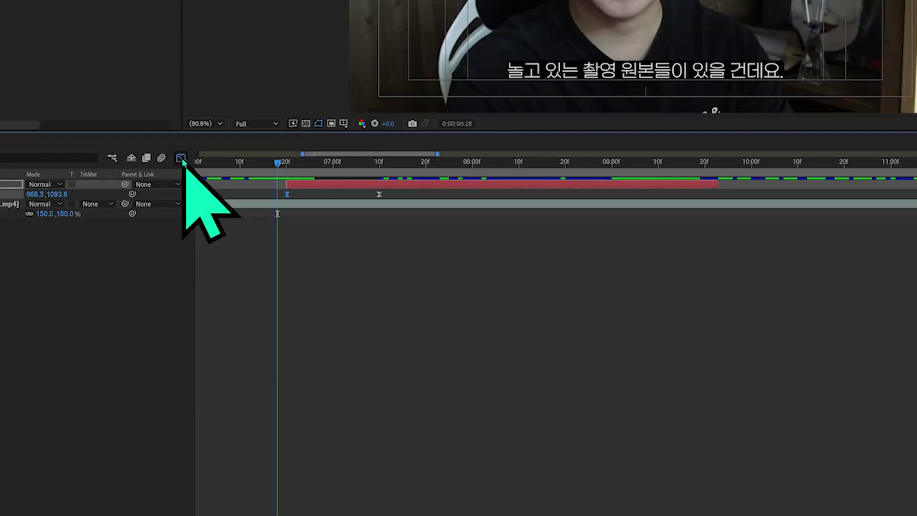
# Step: Open the Graph Editor for the caption's Position, show the value graph, and switch back to the speed graph
pyautogui.click(181, 158)
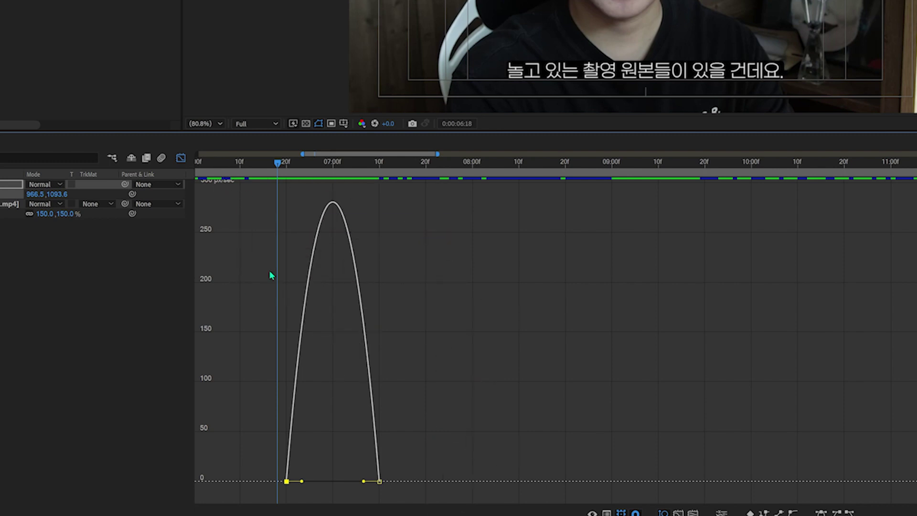
pyautogui.click(181, 159)
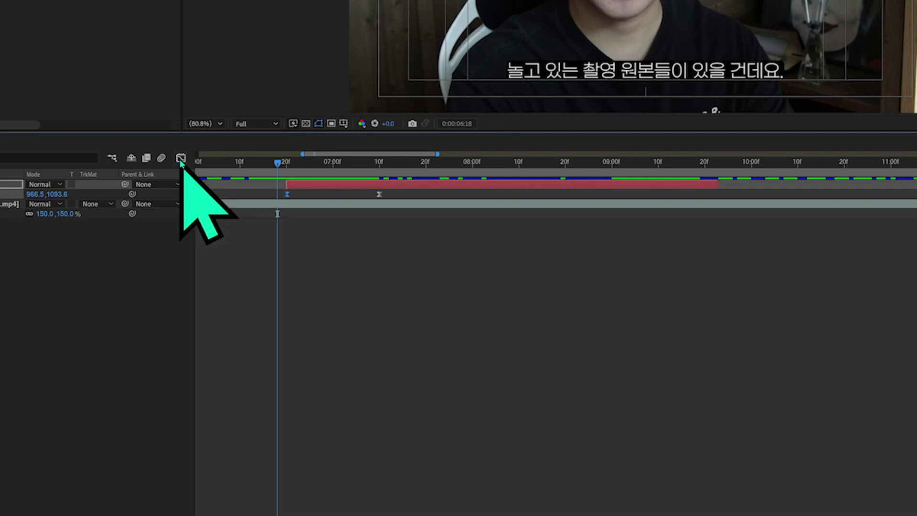
pyautogui.click(181, 159)
pyautogui.rightClick(415, 310)
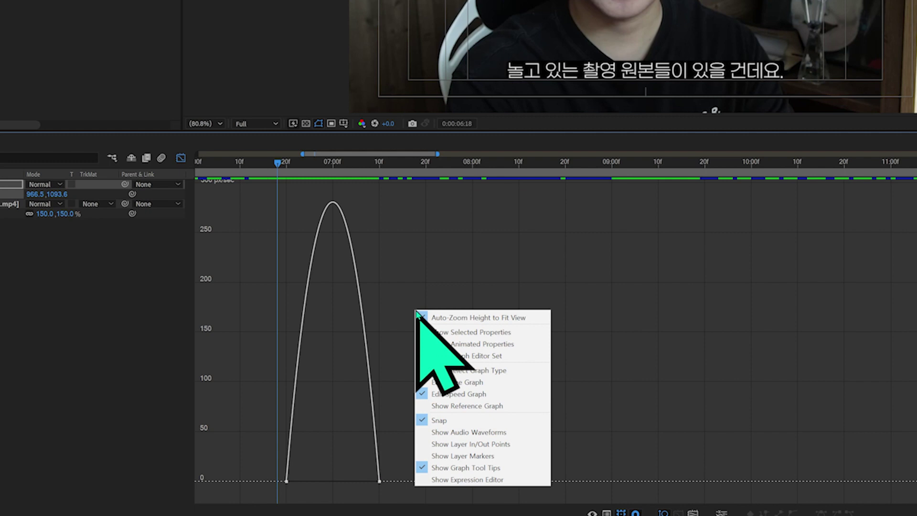
pyautogui.click(491, 382)
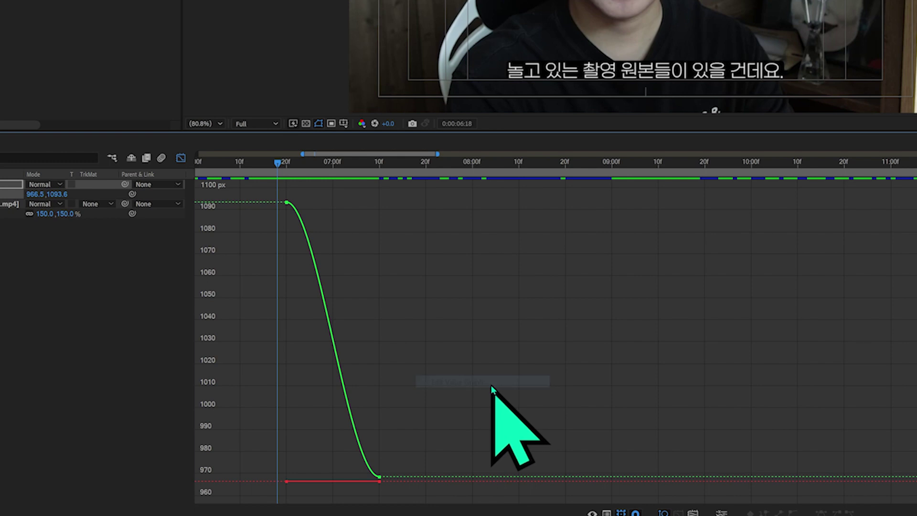
pyautogui.rightClick(416, 302)
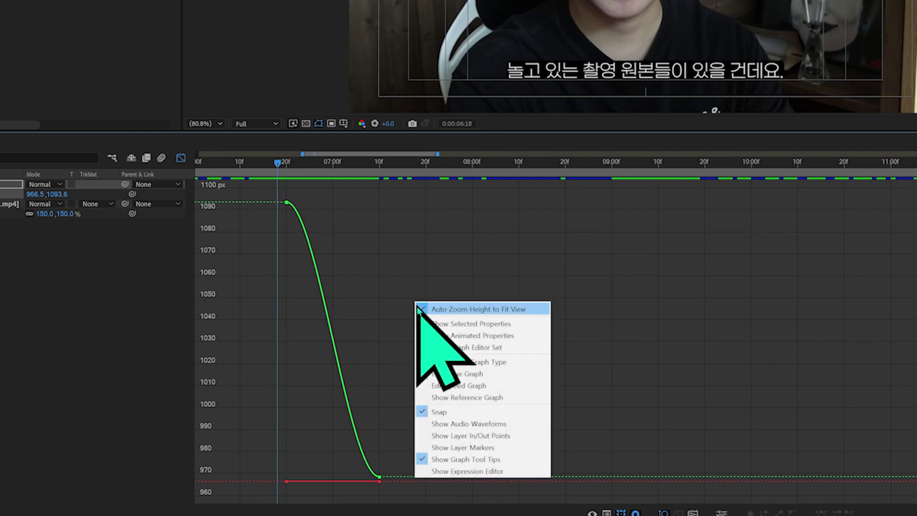
pyautogui.click(500, 386)
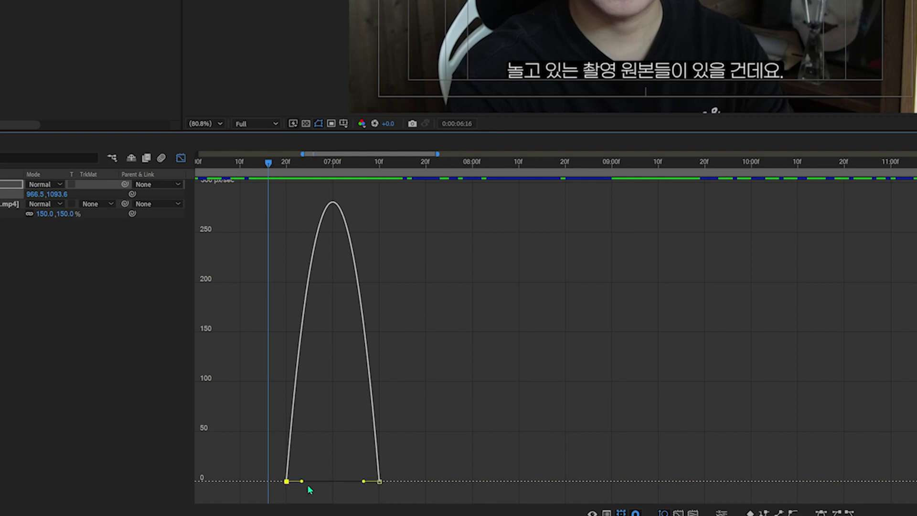
# Step: Extend the last Position keyframe's incoming influence to 100% in the speed graph and preview the motion from 0:00:06:16
pyautogui.moveTo(366, 486); pyautogui.dragTo(335, 485)
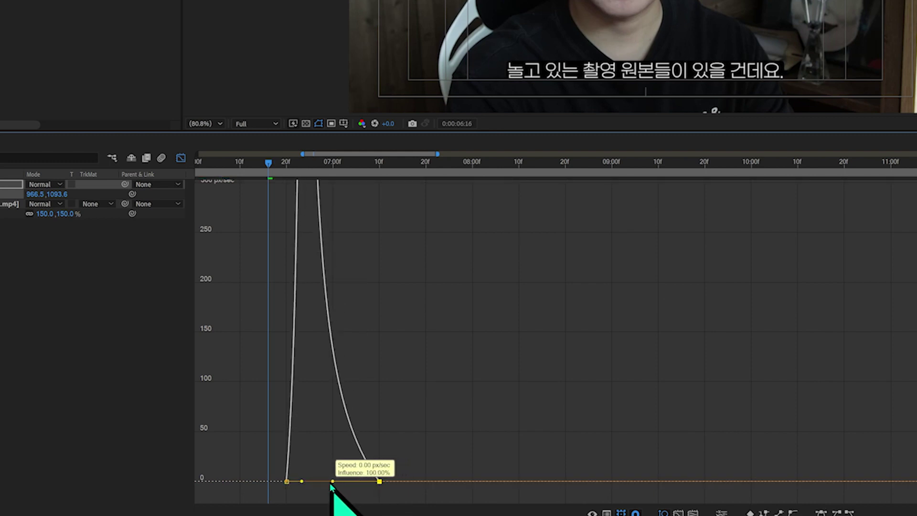
pyautogui.moveTo(331, 485); pyautogui.dragTo(333, 482)
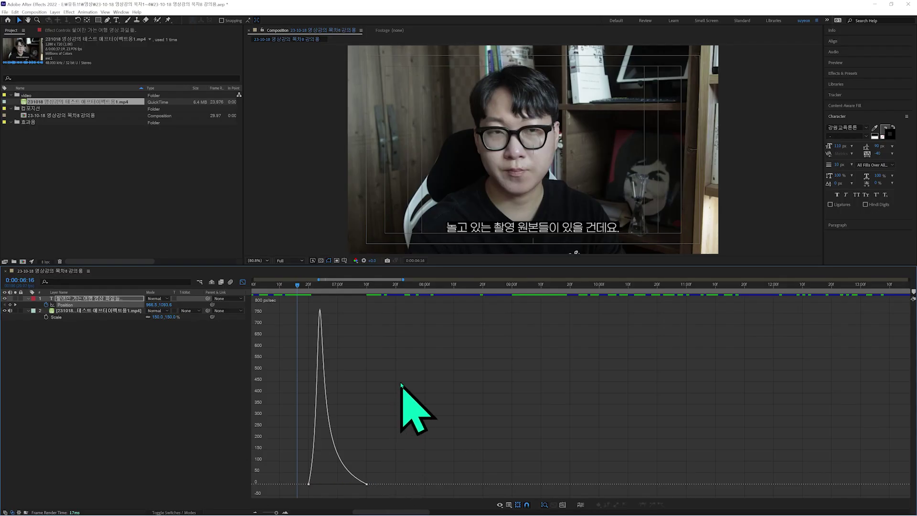
pyautogui.press('space')
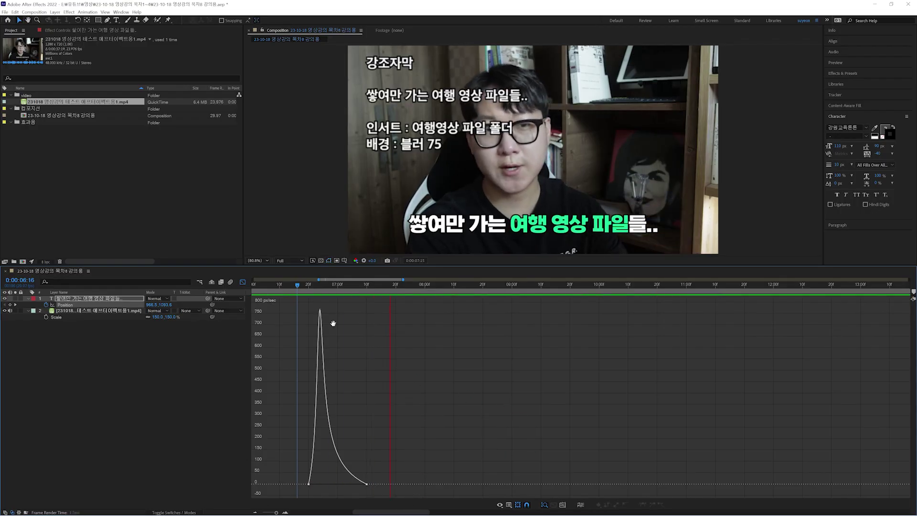
pyautogui.click(287, 286)
pyautogui.press('space')
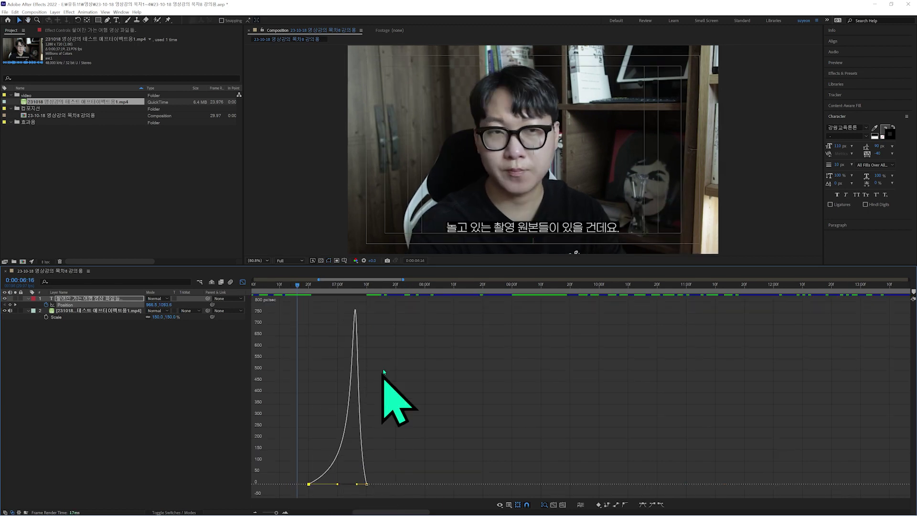
# Step: Preview the motion with its speed peak near the end, and return to 0:00:06:20 with the caption layer selected
pyautogui.press('space')
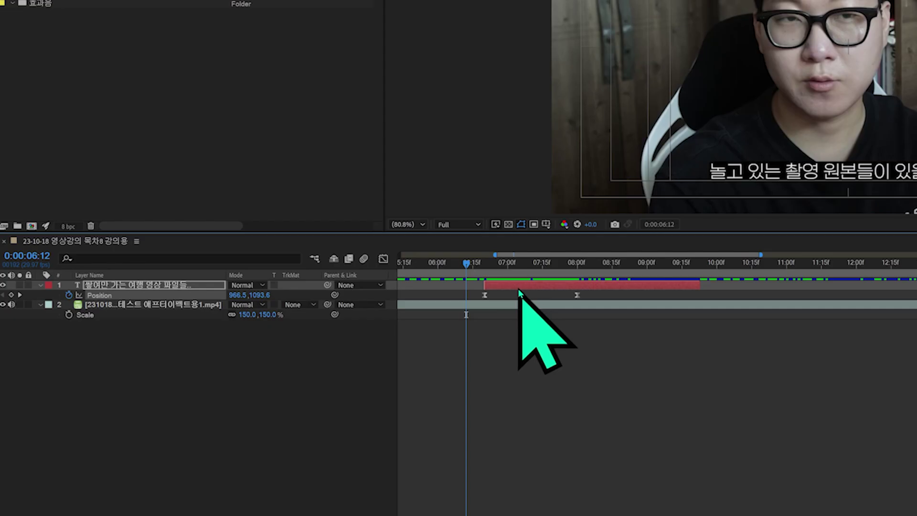
pyautogui.click(327, 302)
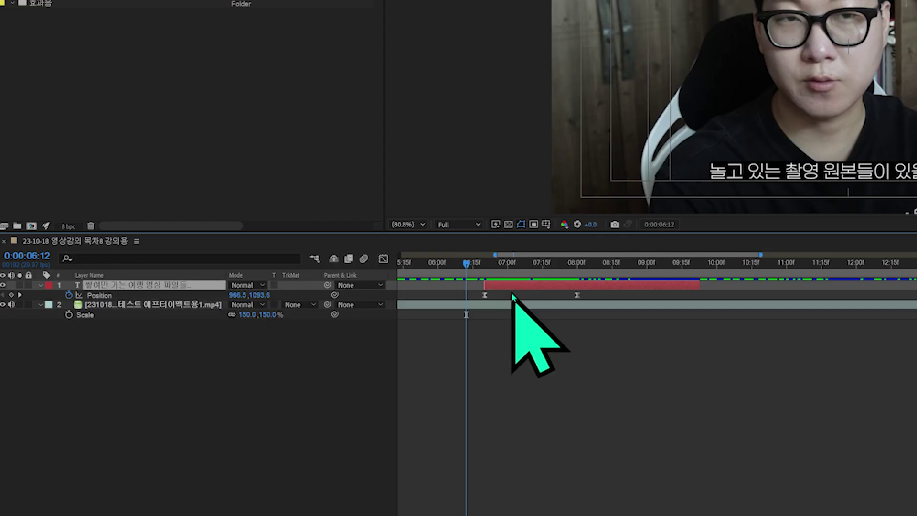
pyautogui.click(301, 284)
pyautogui.click(486, 264)
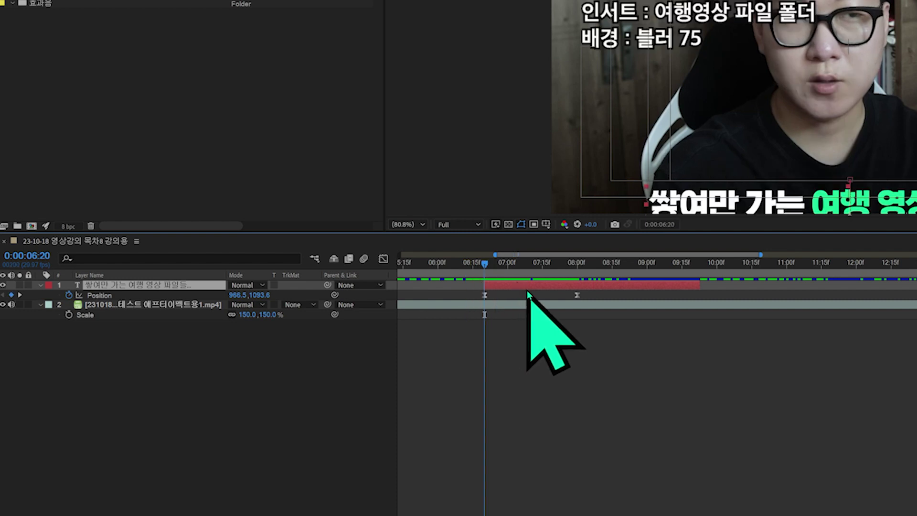
# Step: Add Opacity keyframes to the caption at 0:00:06:20 and 0:00:07:00, and set the first one to 0%
pyautogui.press('t')
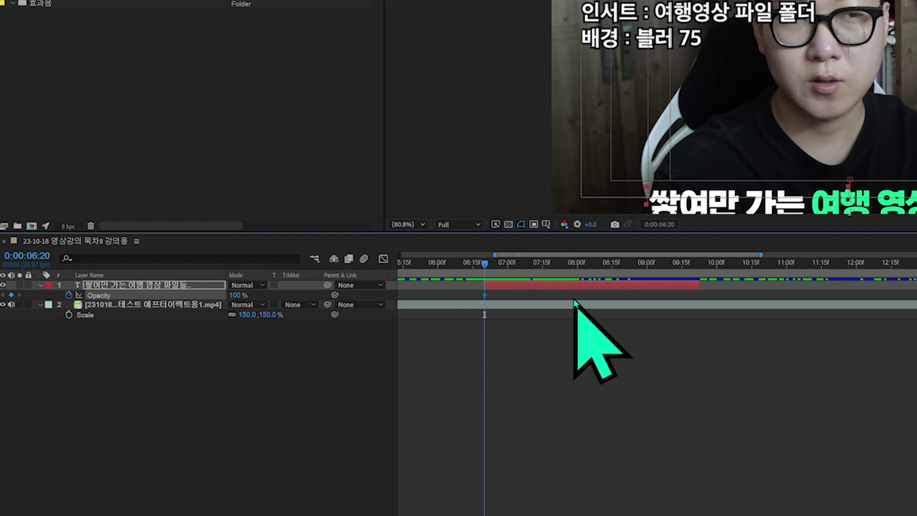
pyautogui.hotkey('shift', 'pagedown')
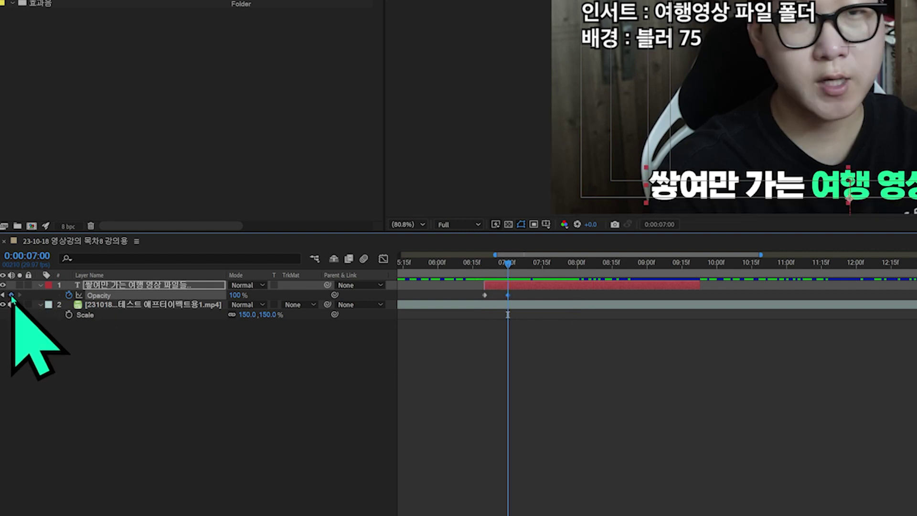
pyautogui.click(792, 393)
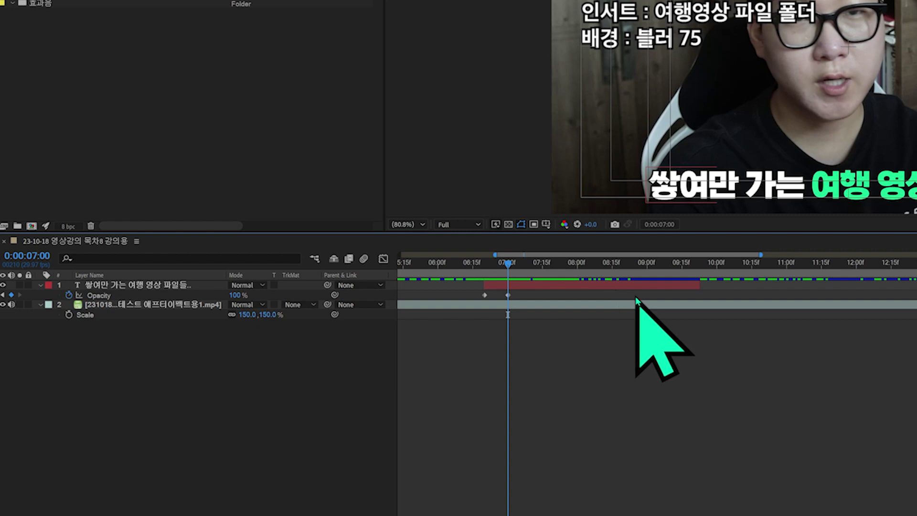
pyautogui.hotkey('shift', 'pageup')
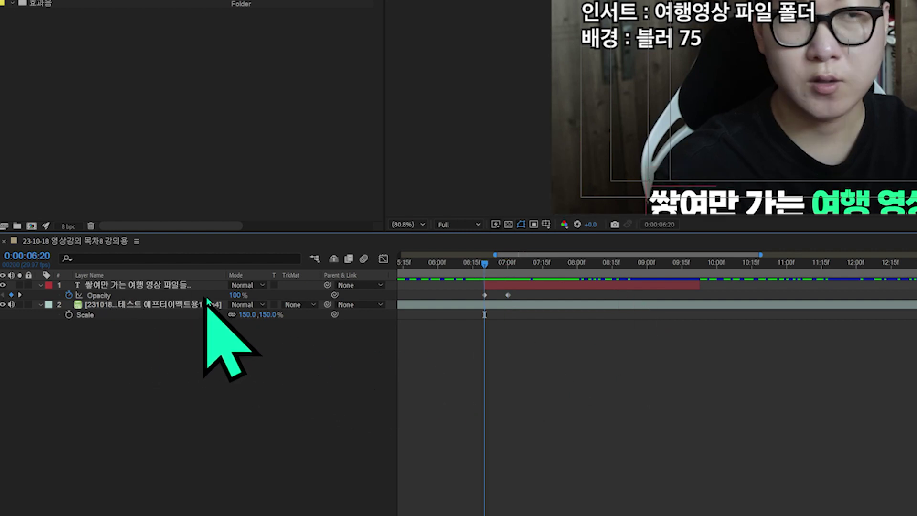
pyautogui.moveTo(237, 293); pyautogui.dragTo(186, 295)
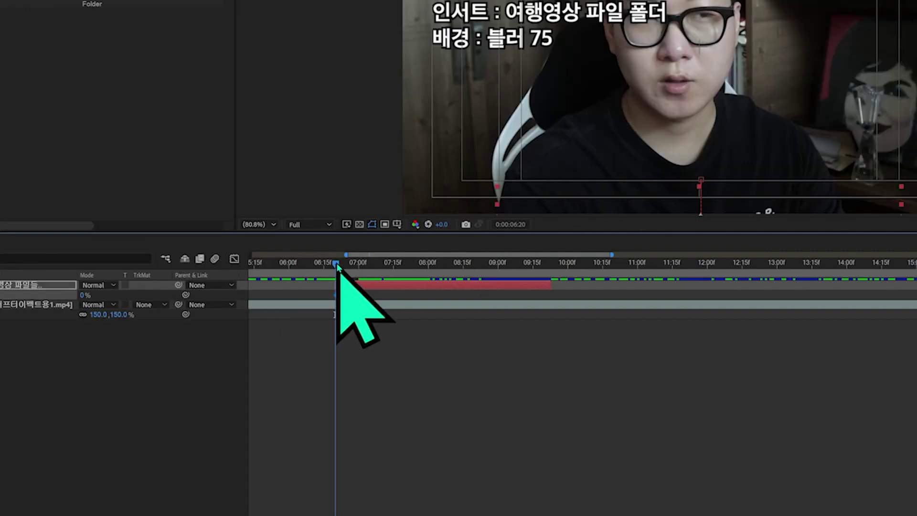
# Step: Preview the caption's fade-in from 0:00:06:11 and show its Position keyframes together with the Opacity ones
pyautogui.moveTo(336, 262); pyautogui.dragTo(373, 265)
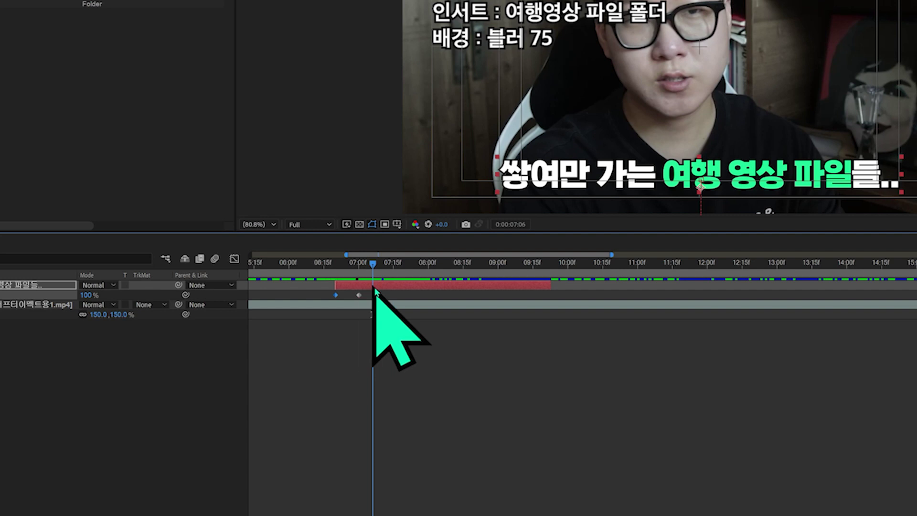
pyautogui.moveTo(374, 267); pyautogui.dragTo(361, 269)
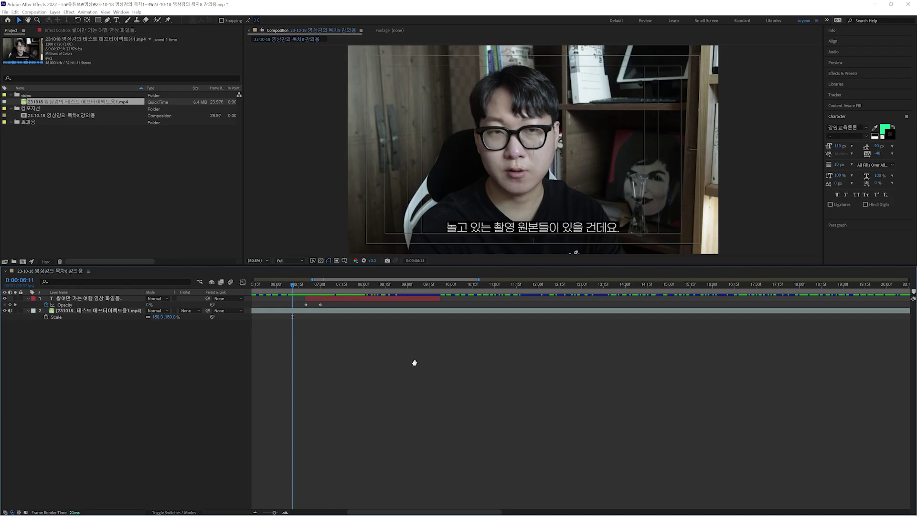
pyautogui.press('space')
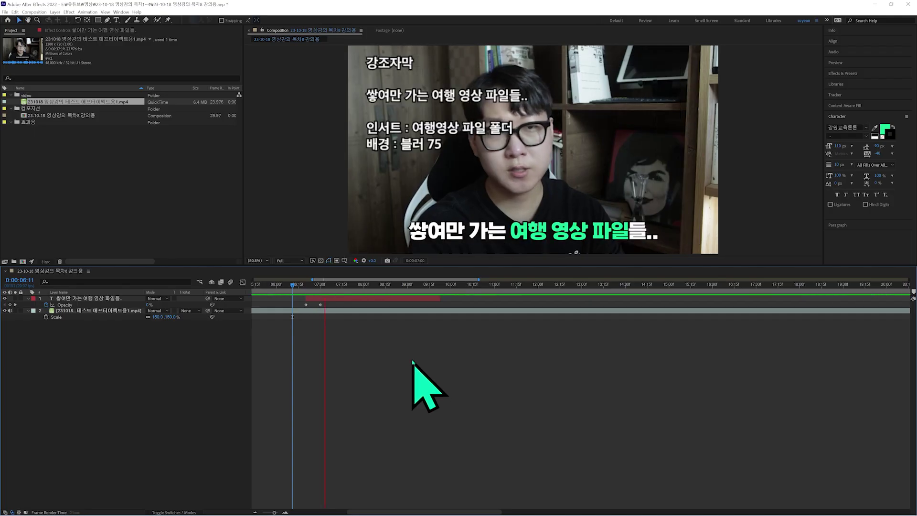
pyautogui.click(290, 285)
pyautogui.press('space')
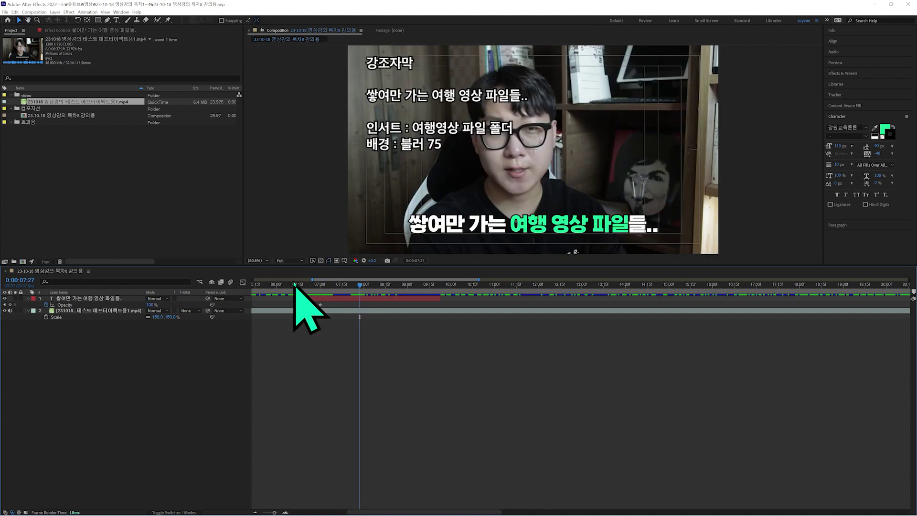
pyautogui.click(323, 298)
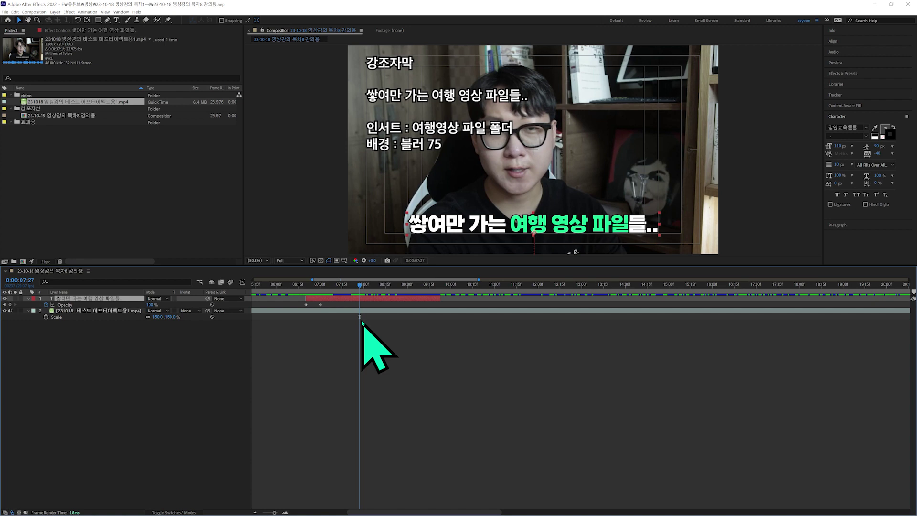
pyautogui.hotkey('shift', 'p')
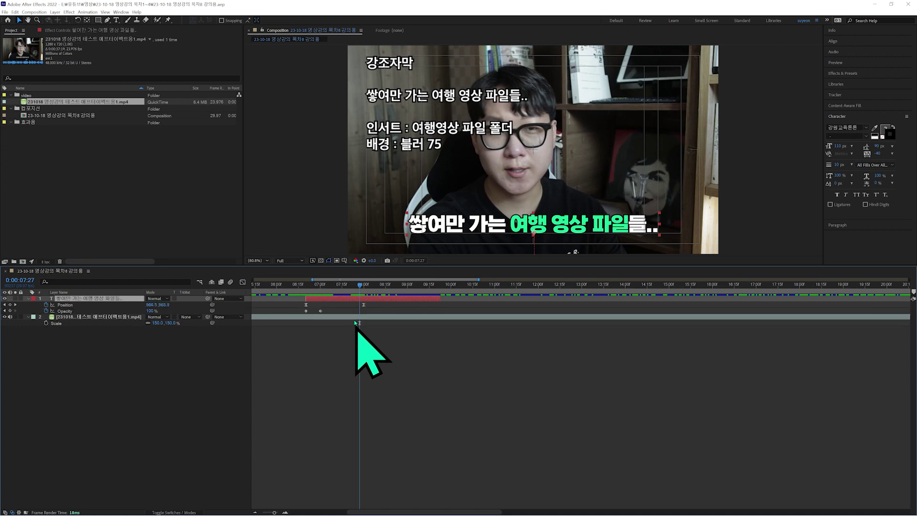
# Step: Import POP.wav into the 효과음 folder and place it beneath the caption layer, starting where the caption starts
pyautogui.click(296, 286)
pyautogui.moveTo(701, 143); pyautogui.dragTo(317, 128)
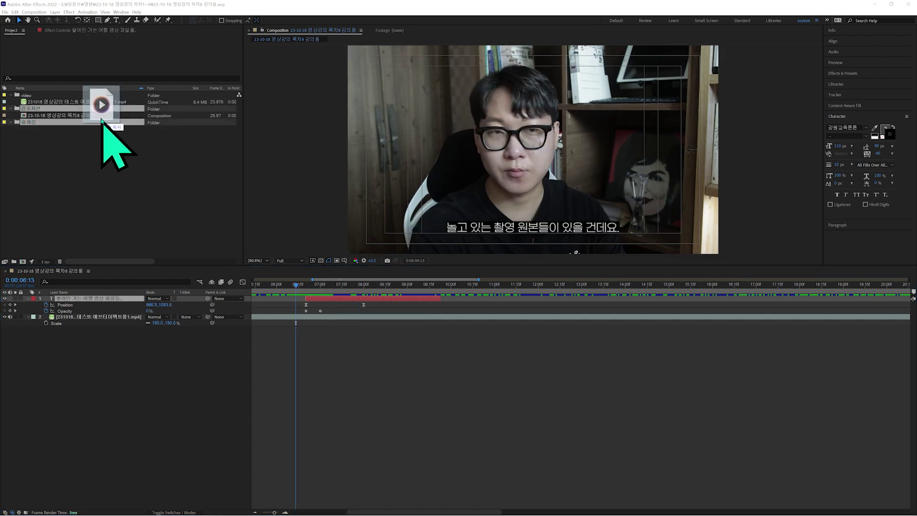
pyautogui.moveTo(102, 121); pyautogui.dragTo(306, 317)
# Step: Set the POP.wav layer's Audio Levels to -10 dB, preview the sound, and collapse the layer
pyautogui.click(29, 317)
pyautogui.press('space')
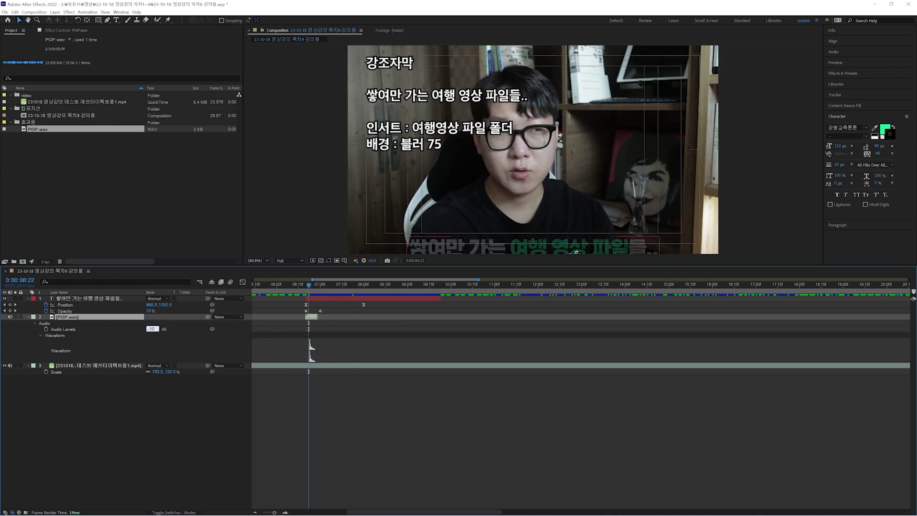
pyautogui.press('Return')
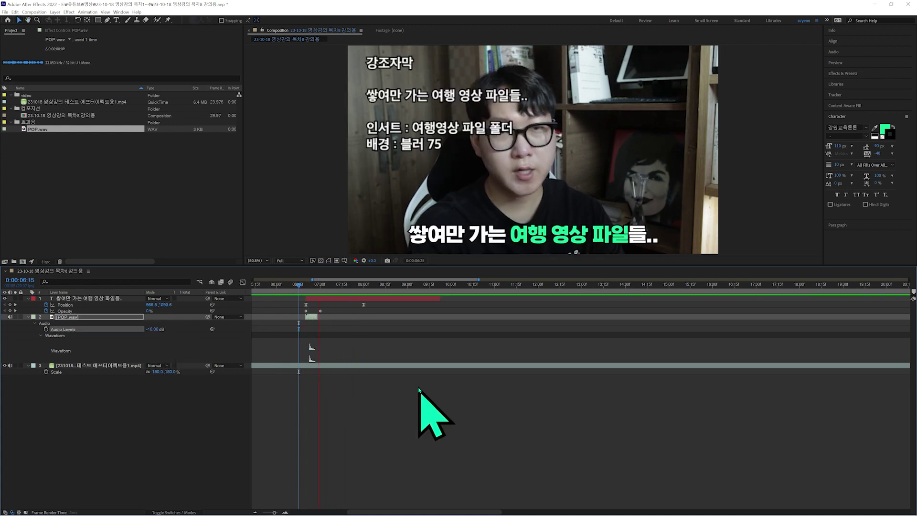
pyautogui.click(28, 317)
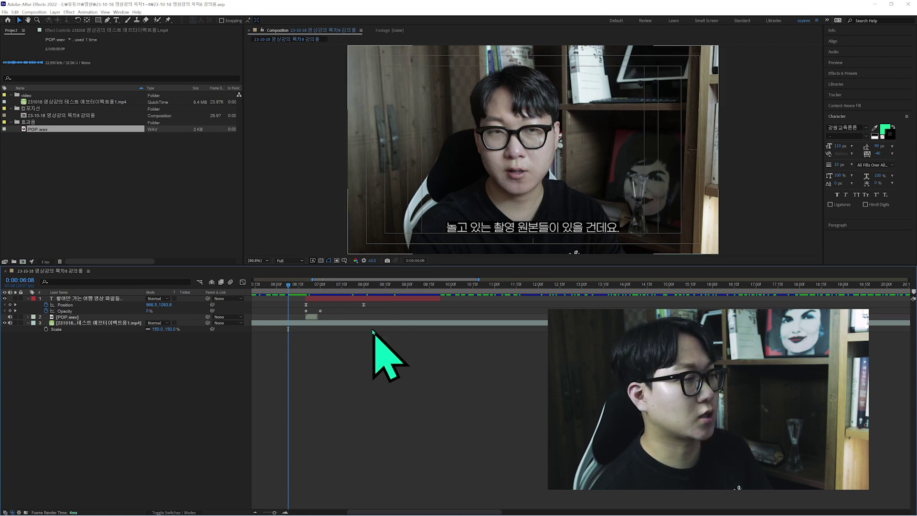
# Step: Turn off both the visibility and the audio of the reference video layer
pyautogui.click(357, 324)
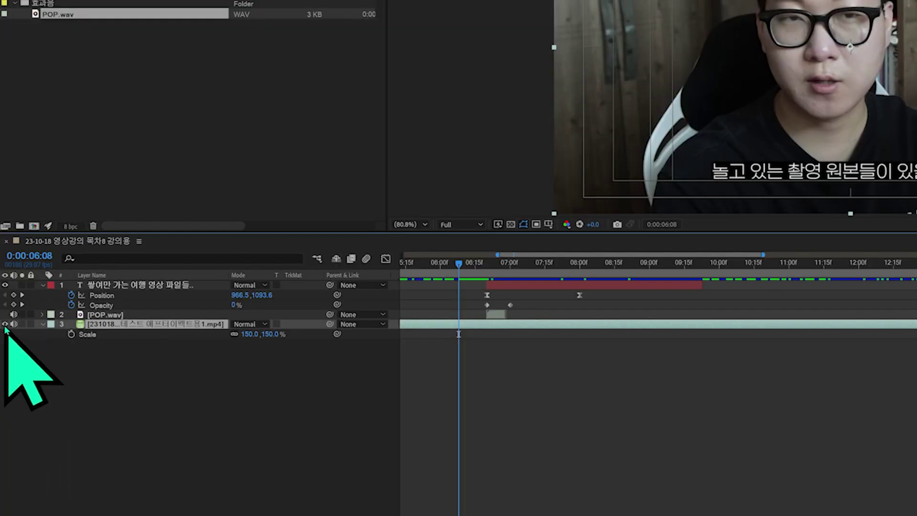
pyautogui.click(5, 323)
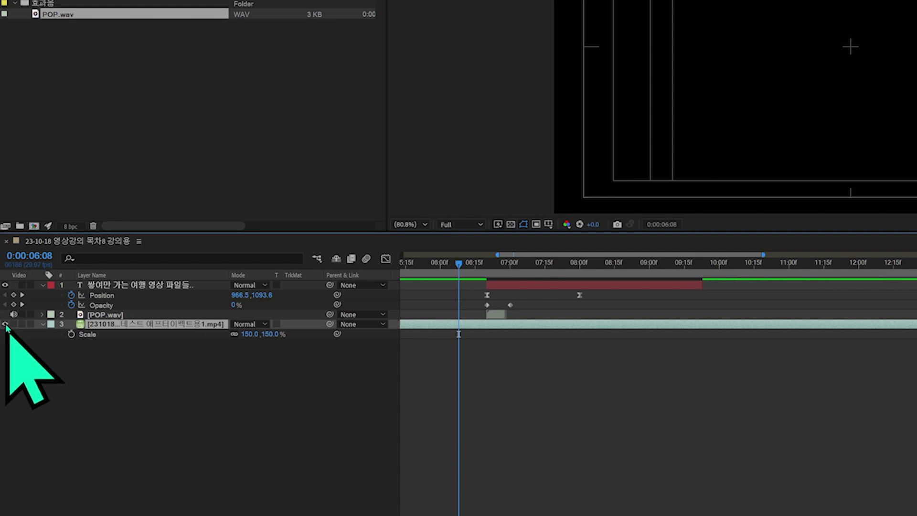
pyautogui.click(5, 324)
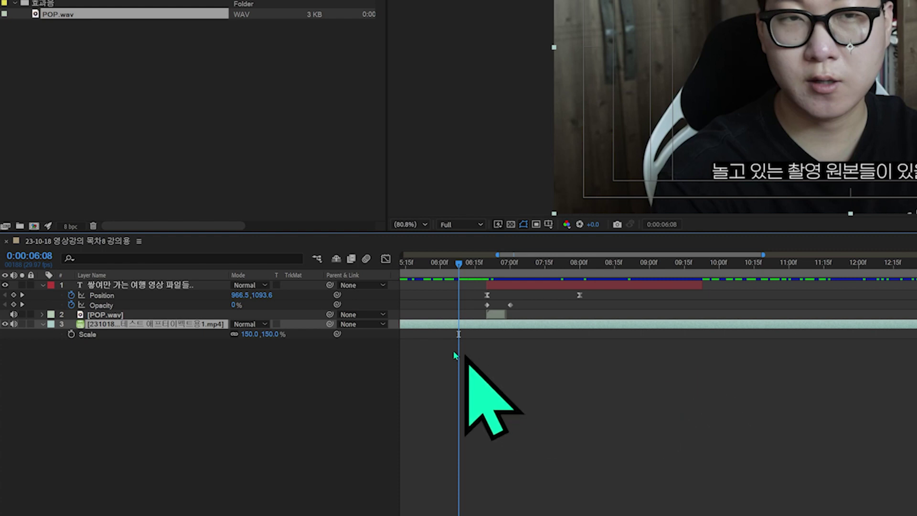
pyautogui.click(5, 324)
pyautogui.click(14, 325)
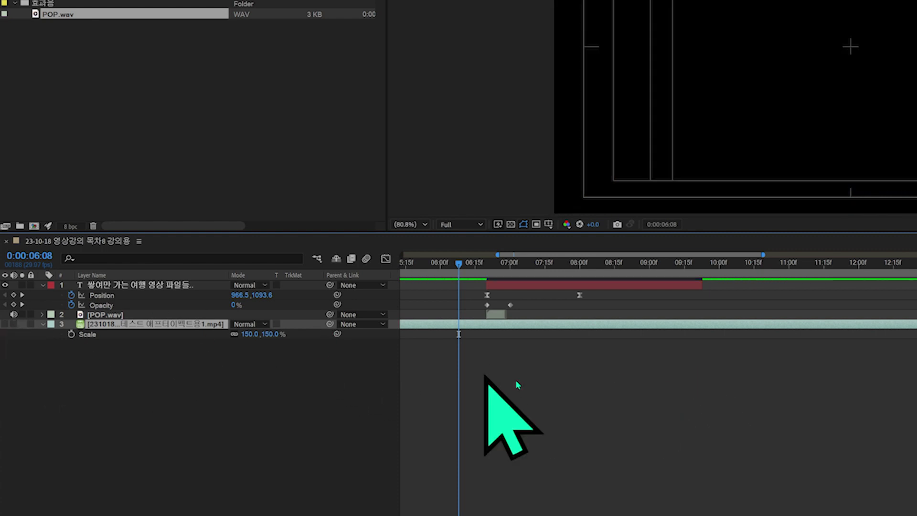
pyautogui.click(586, 394)
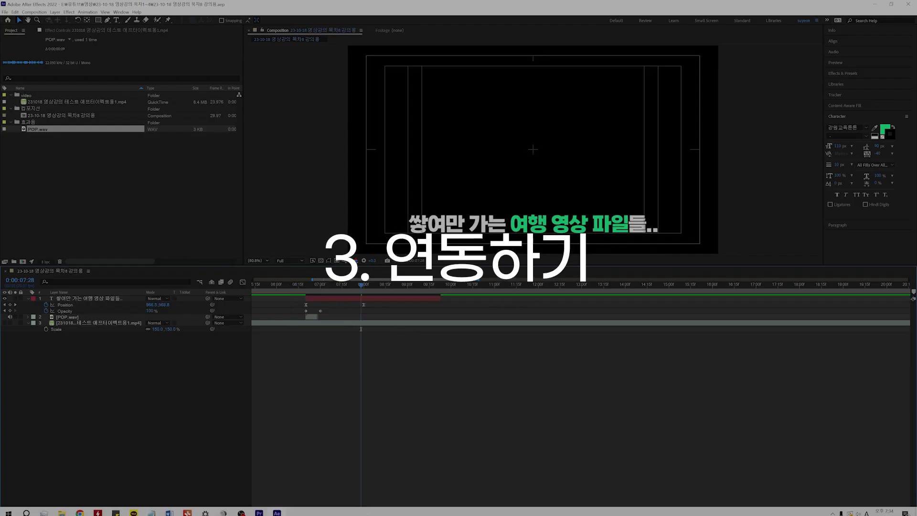
# Step: Switch to Premiere Pro and create a bin named 에프터이펙트 연동 inside the 영상강의 bin
pyautogui.click(258, 511)
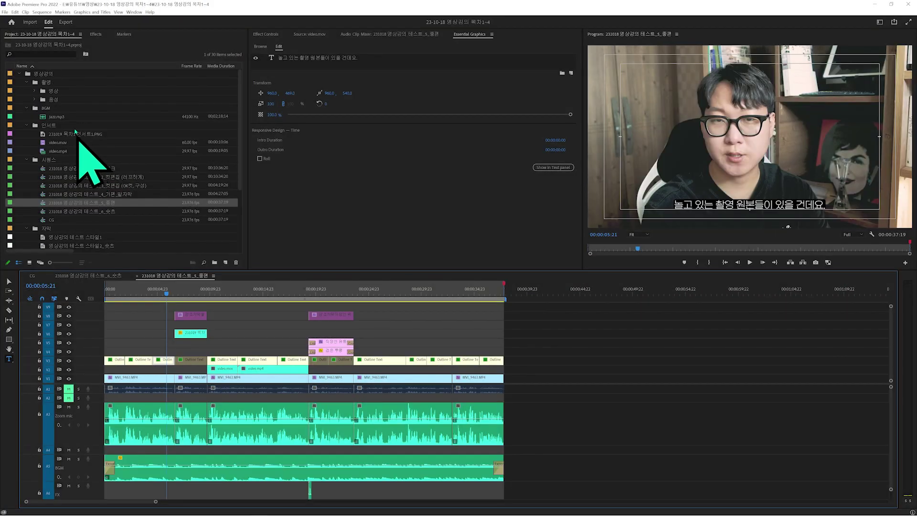
pyautogui.click(47, 74)
pyautogui.click(215, 263)
pyautogui.write('에프터이펙')
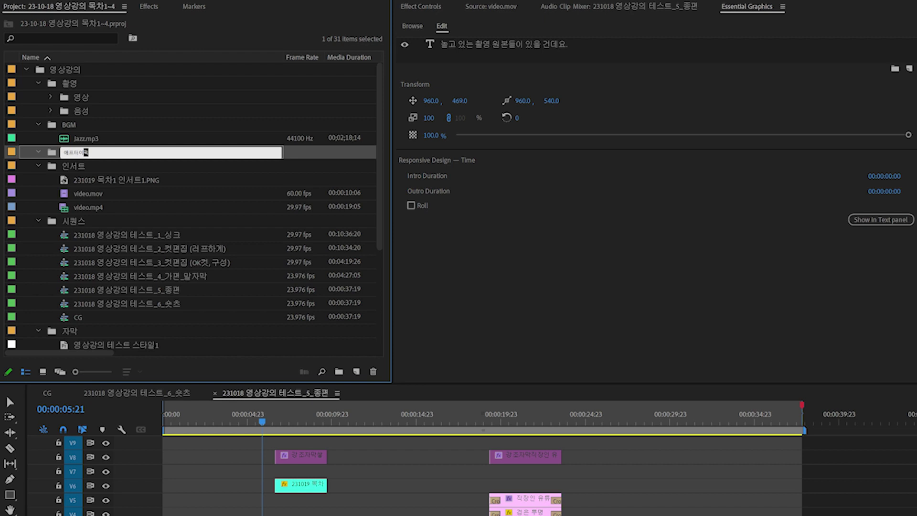
pyautogui.write('트 연동')
pyautogui.press('Return')
# Step: Import the composition 23-10-18 영상강의 목차8 강의용 from its After Effects project file into the 에프터이펙트 연동 bin
pyautogui.rightClick(124, 154)
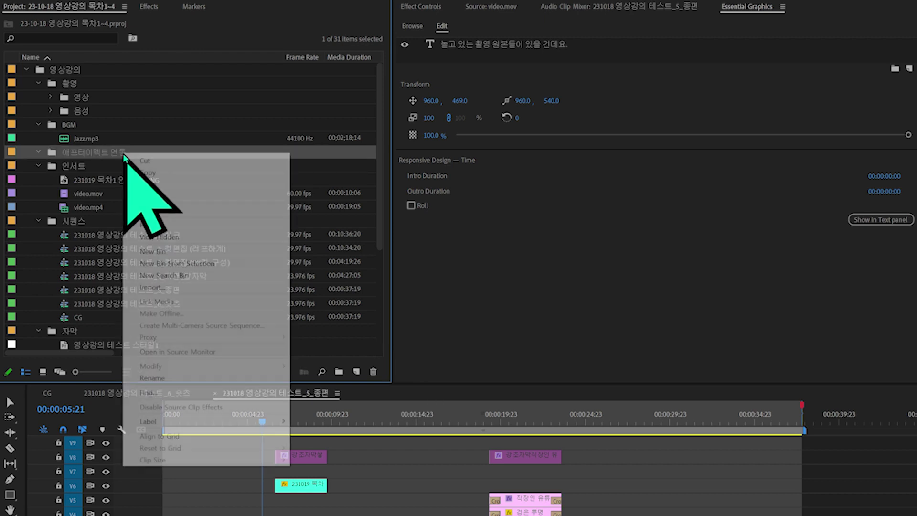
pyautogui.click(154, 287)
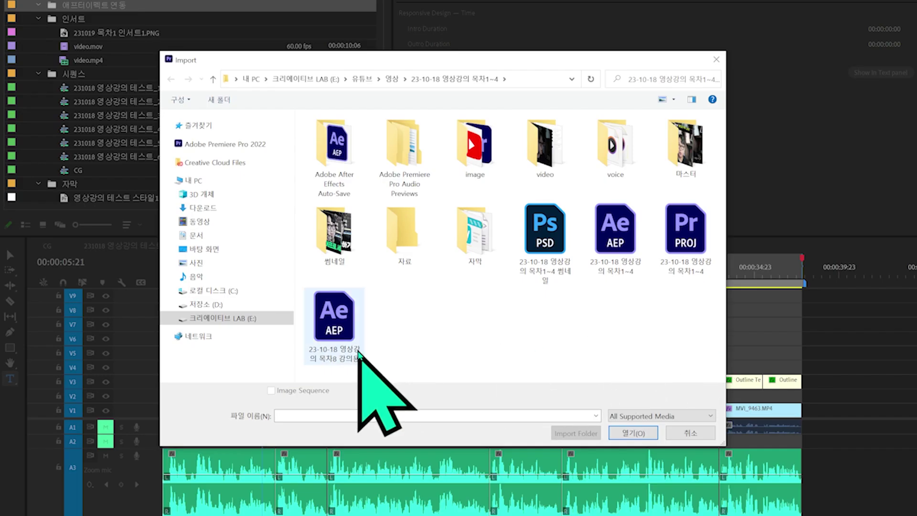
pyautogui.click(358, 352)
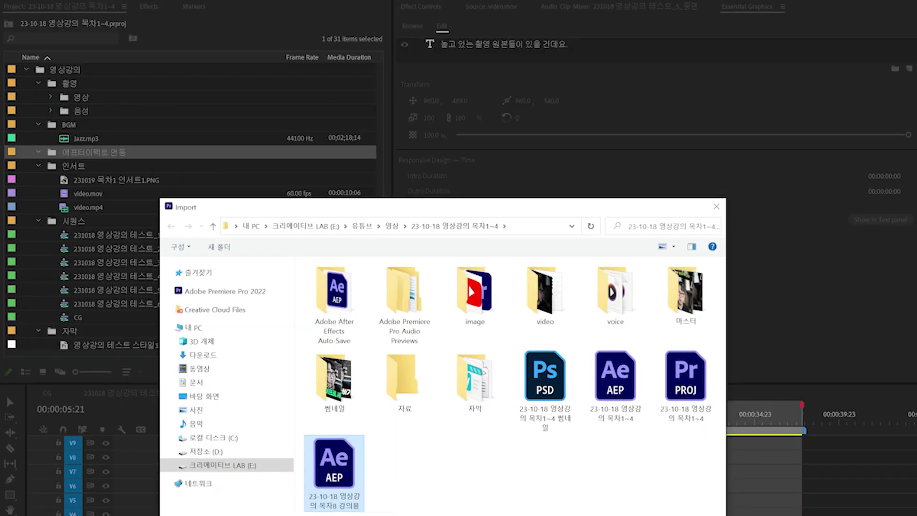
pyautogui.press('Return')
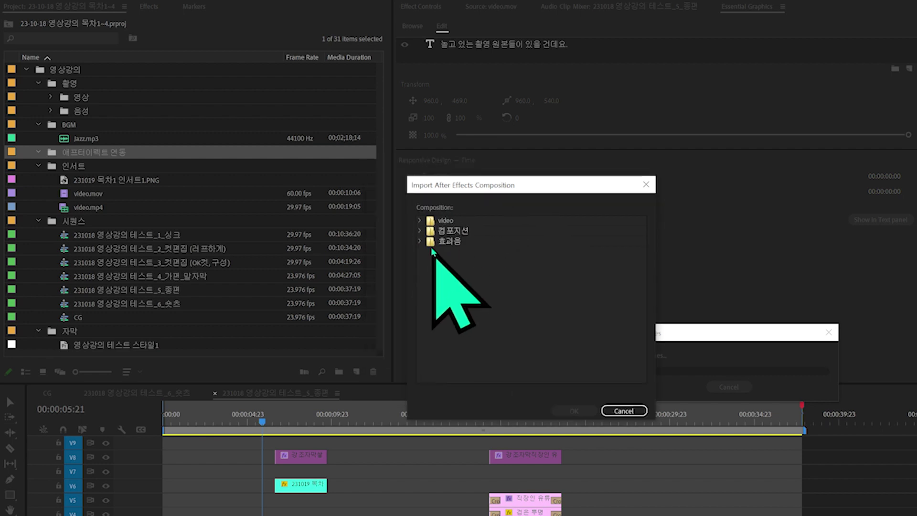
pyautogui.click(419, 230)
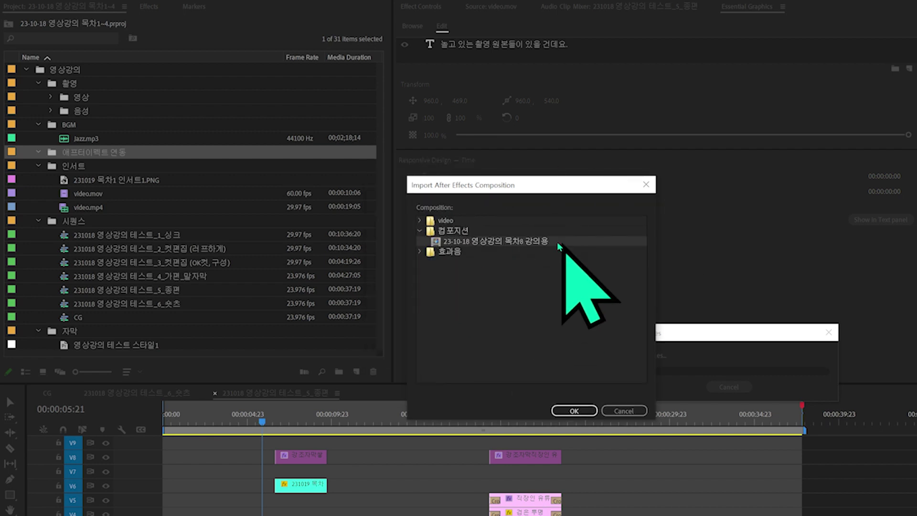
pyautogui.click(574, 411)
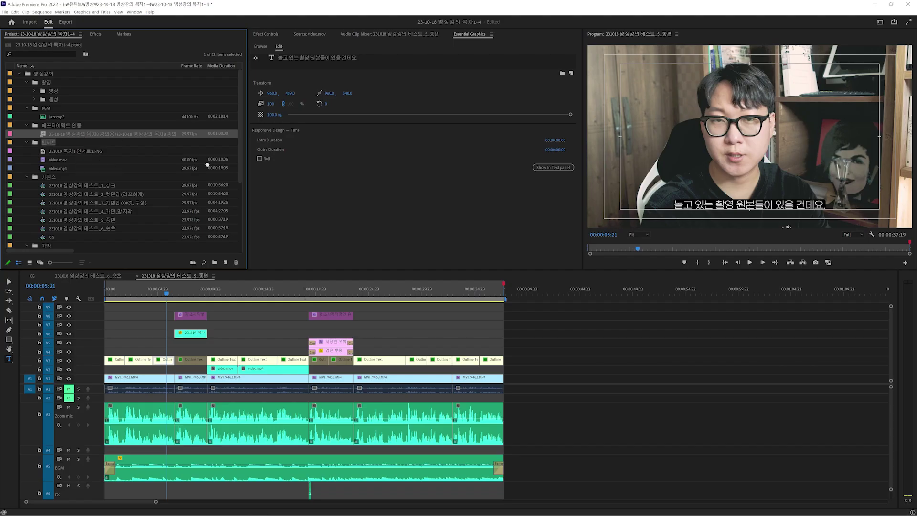
# Step: Place the imported composition on V2 past the end of the edit and trim its end to about 00:01:05:03
pyautogui.moveTo(369, 250); pyautogui.dragTo(525, 372)
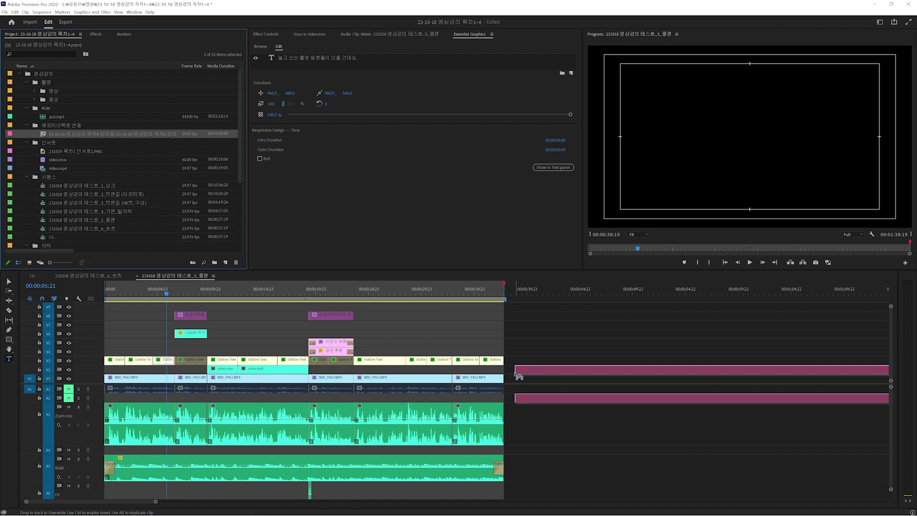
pyautogui.moveTo(516, 374); pyautogui.dragTo(516, 374)
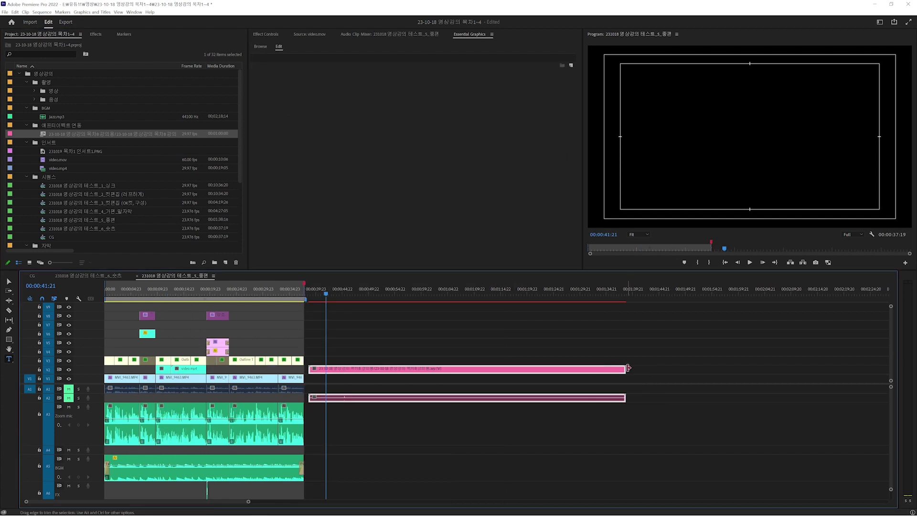
pyautogui.moveTo(627, 368); pyautogui.dragTo(534, 368)
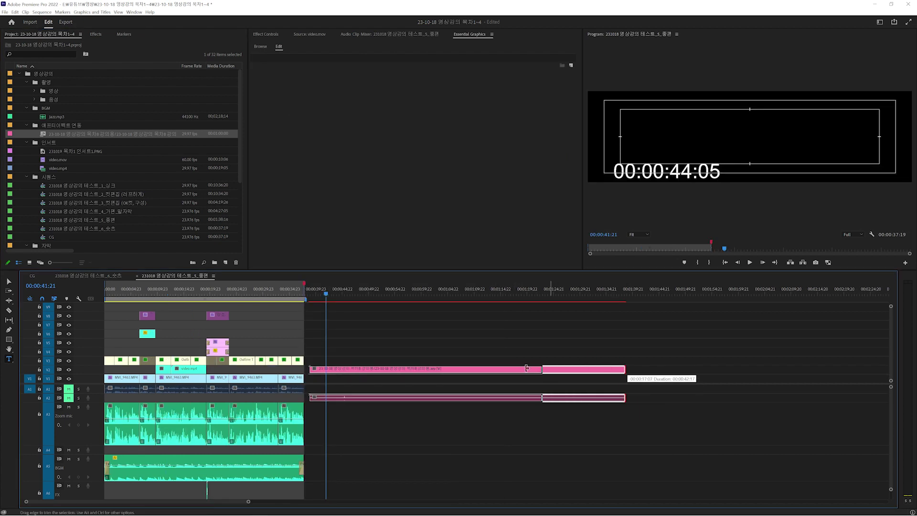
pyautogui.moveTo(451, 368); pyautogui.dragTo(449, 368)
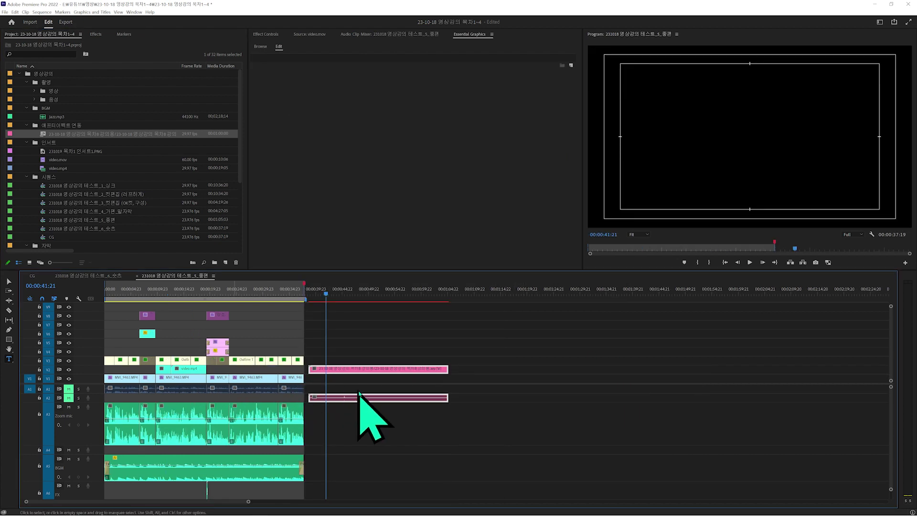
# Step: Move the composition's audio to A6 FX and its video to the sequence start on V4, with the overlay clips moved up a track
pyautogui.moveTo(353, 391); pyautogui.dragTo(353, 410)
pyautogui.press('`')
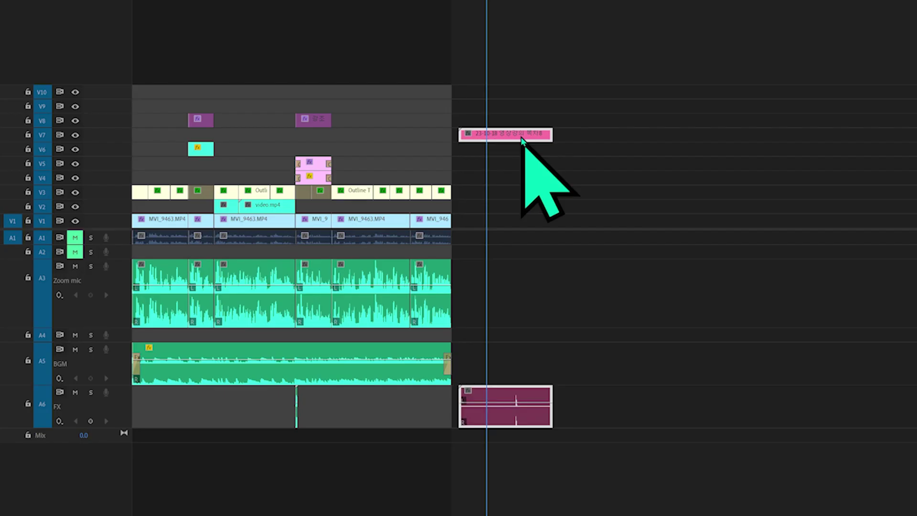
pyautogui.moveTo(328, 185); pyautogui.dragTo(101, 187)
pyautogui.moveTo(158, 141); pyautogui.dragTo(215, 180)
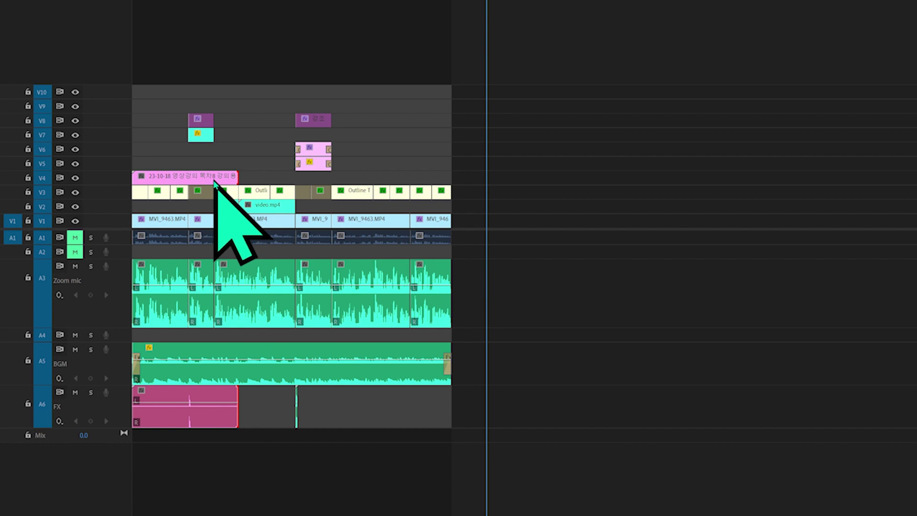
# Step: Give the composition clip a magenta label and trim its video and audio to the span of the first emphasis caption
pyautogui.rightClick(214, 180)
pyautogui.moveTo(286, 397)
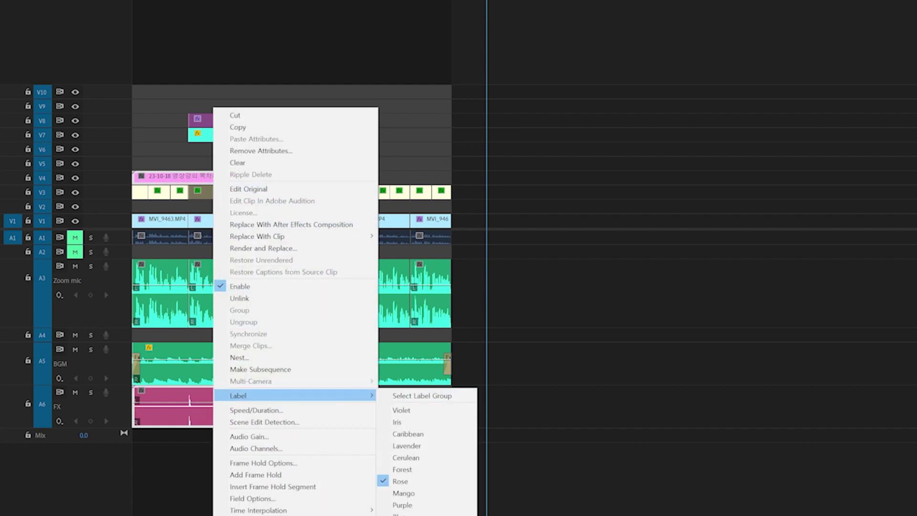
pyautogui.click(470, 514)
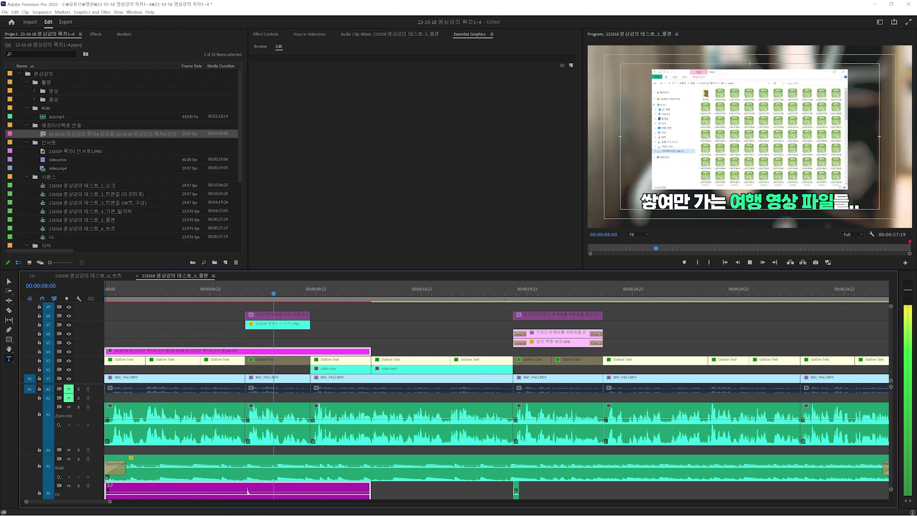
pyautogui.hotkey('ctrl', 'z')
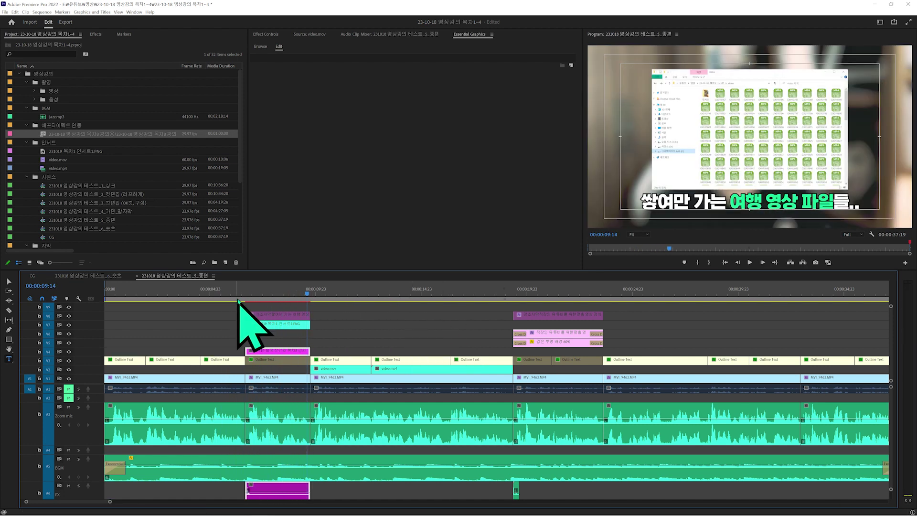
# Step: Play back the sequence from just before the composition clip to check the animated caption and its sound
pyautogui.click(238, 296)
pyautogui.press('space')
pyautogui.press('space')
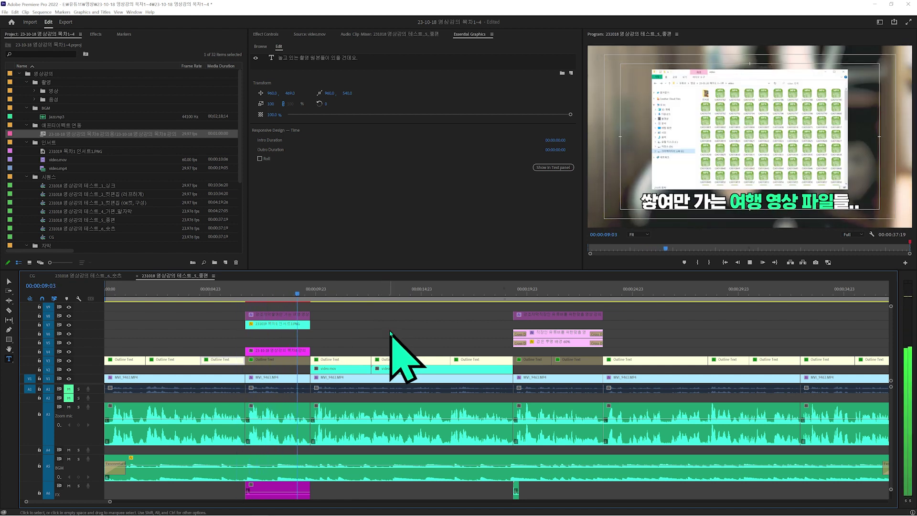
pyautogui.press('space')
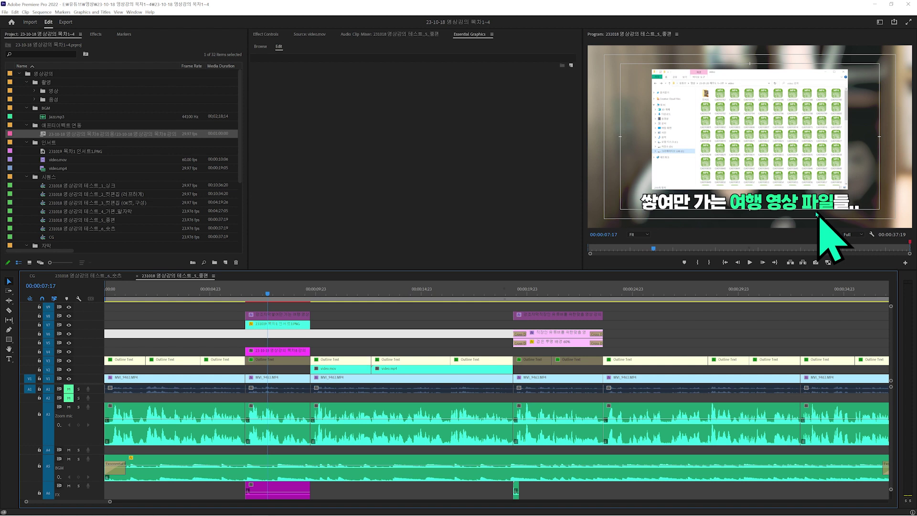
# Step: Switch to After Effects, replace the caption's final two dots with !!, save the project and return to Premiere Pro
pyautogui.click(647, 230)
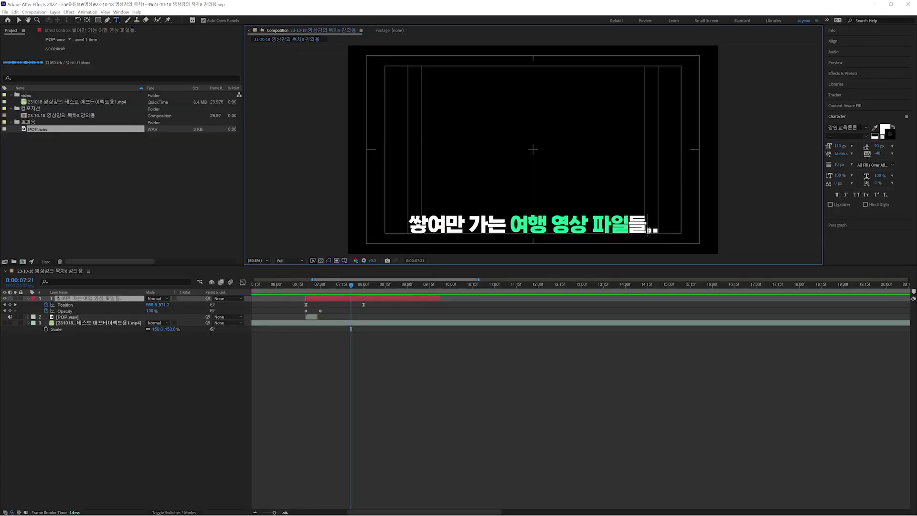
pyautogui.press('BackSpace')
pyautogui.press('BackSpace')
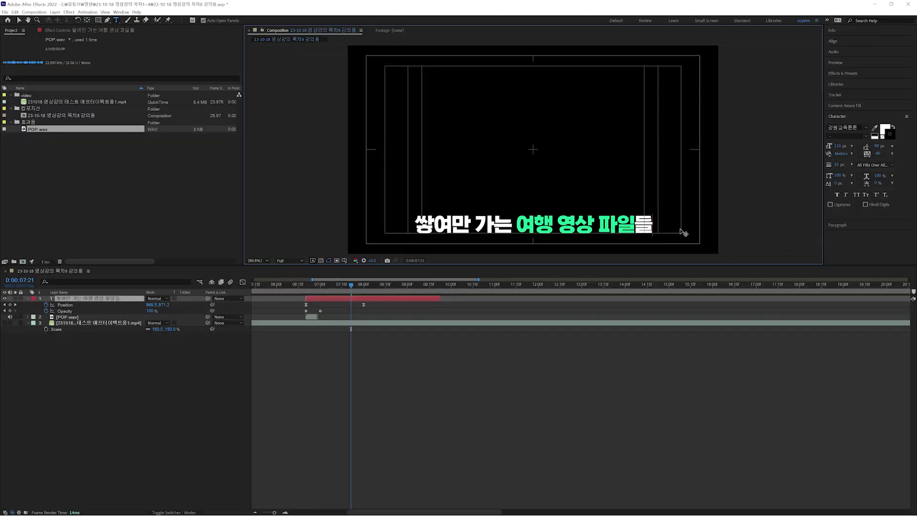
pyautogui.write('!!')
pyautogui.click(623, 392)
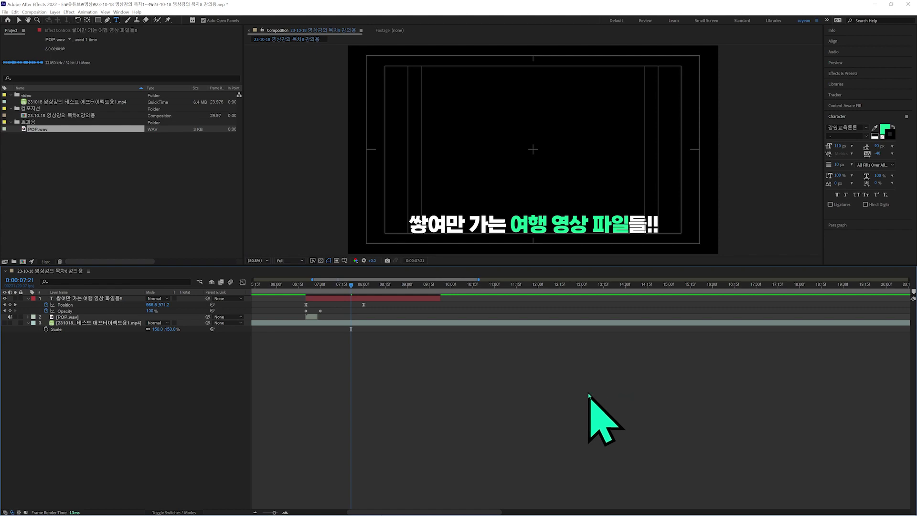
pyautogui.hotkey('ctrl', 's')
pyautogui.moveTo(345, 503)
pyautogui.click(261, 509)
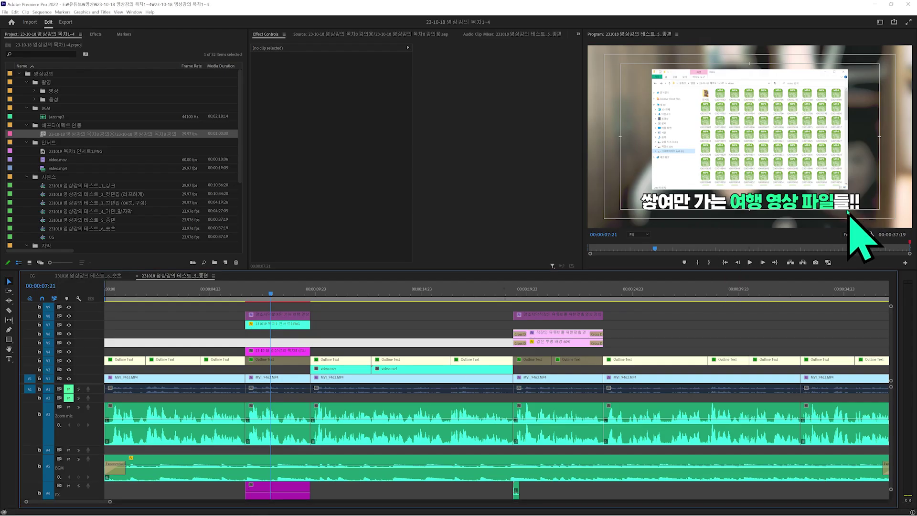
# Step: Switch to File Explorer, rename the linked After Effects project file to 23-10-18 영상강의 목차8 강의, and return to Premiere Pro
pyautogui.click(286, 315)
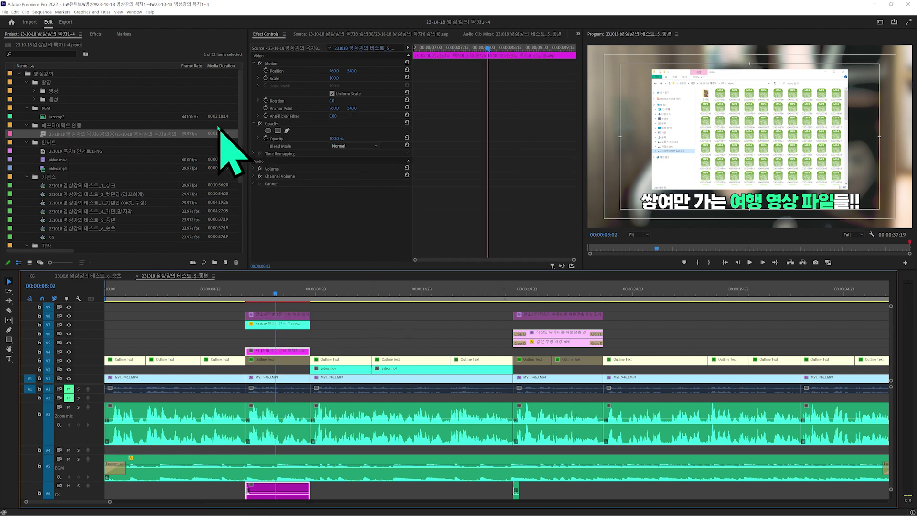
pyautogui.hotkey('alt', 'Tab')
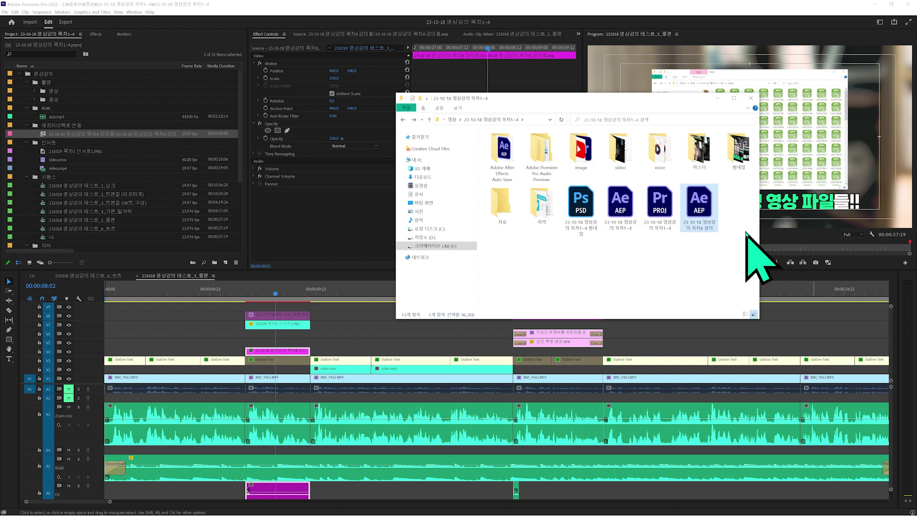
pyautogui.click(438, 334)
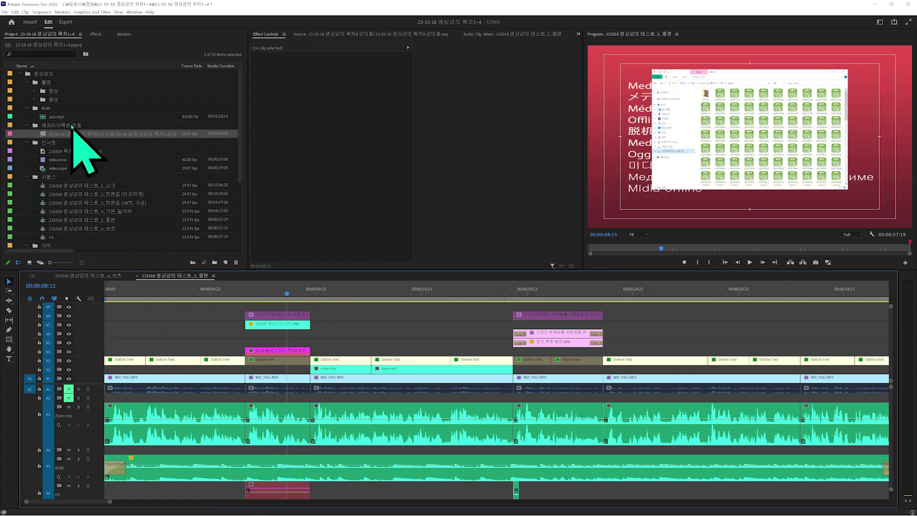
# Step: Relink the offline composition in the 에프터이펙트 연동 bin to the project file 23-10-18 영상강의 목차8 강의 in the 23-10-18 영상강의 목차1~4 folder
pyautogui.click(69, 134)
pyautogui.rightClick(84, 135)
pyautogui.rightClick(129, 134)
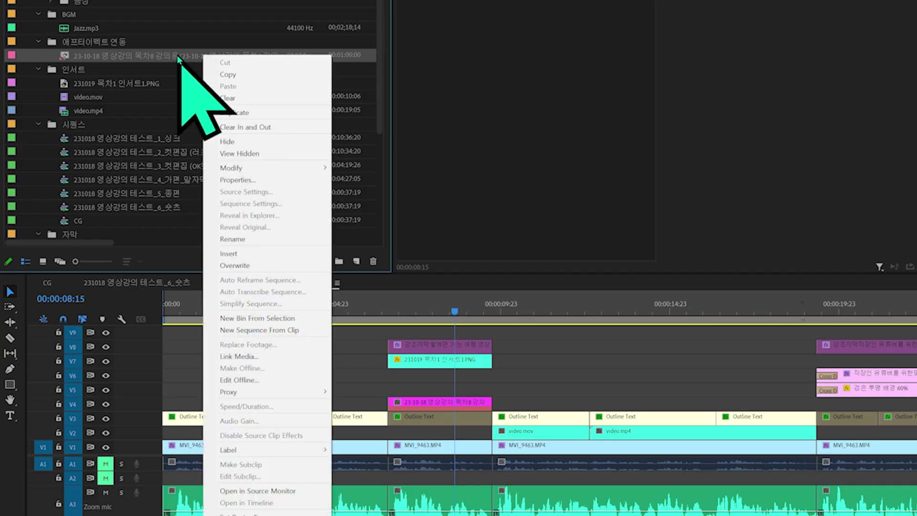
pyautogui.click(292, 357)
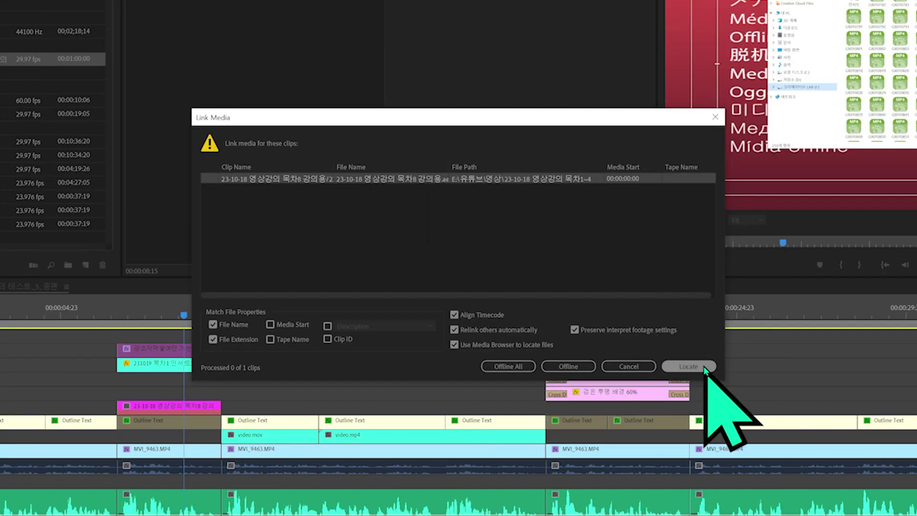
pyautogui.click(705, 367)
pyautogui.scroll(-3, 668, 300)
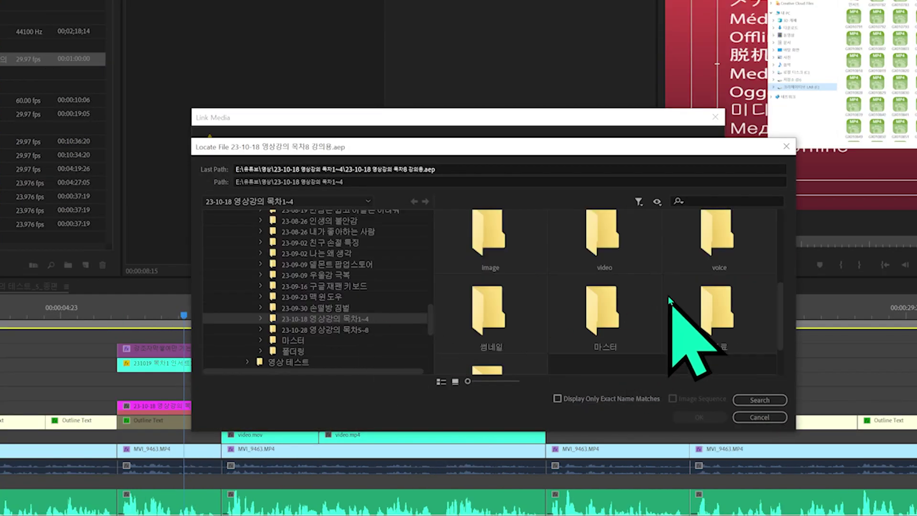
pyautogui.scroll(5, 669, 297)
pyautogui.click(539, 343)
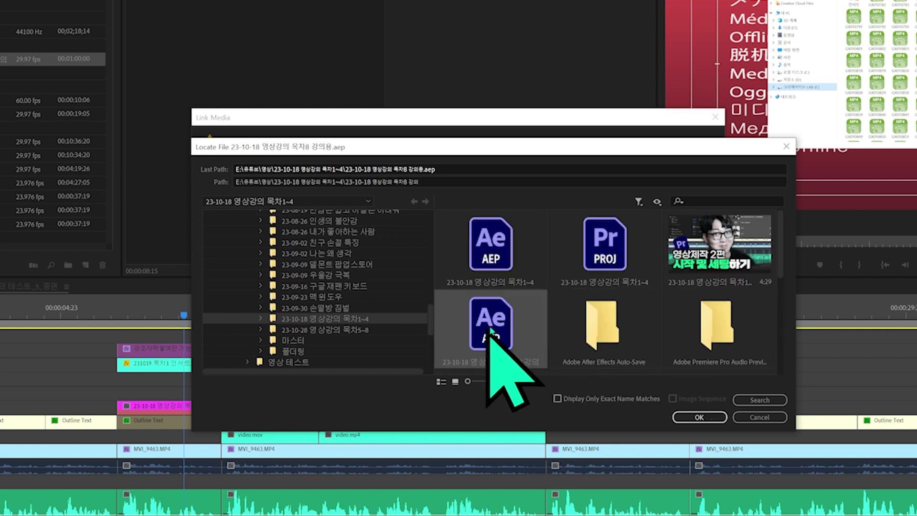
pyautogui.click(693, 417)
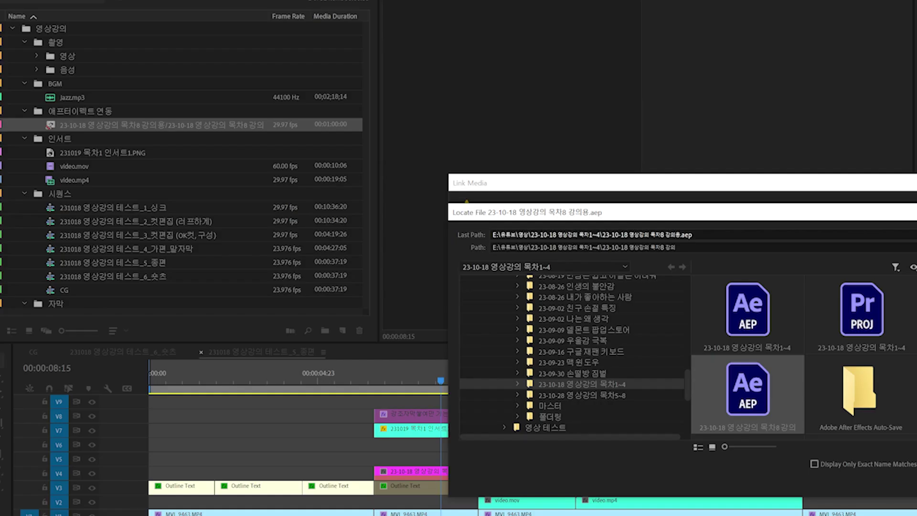